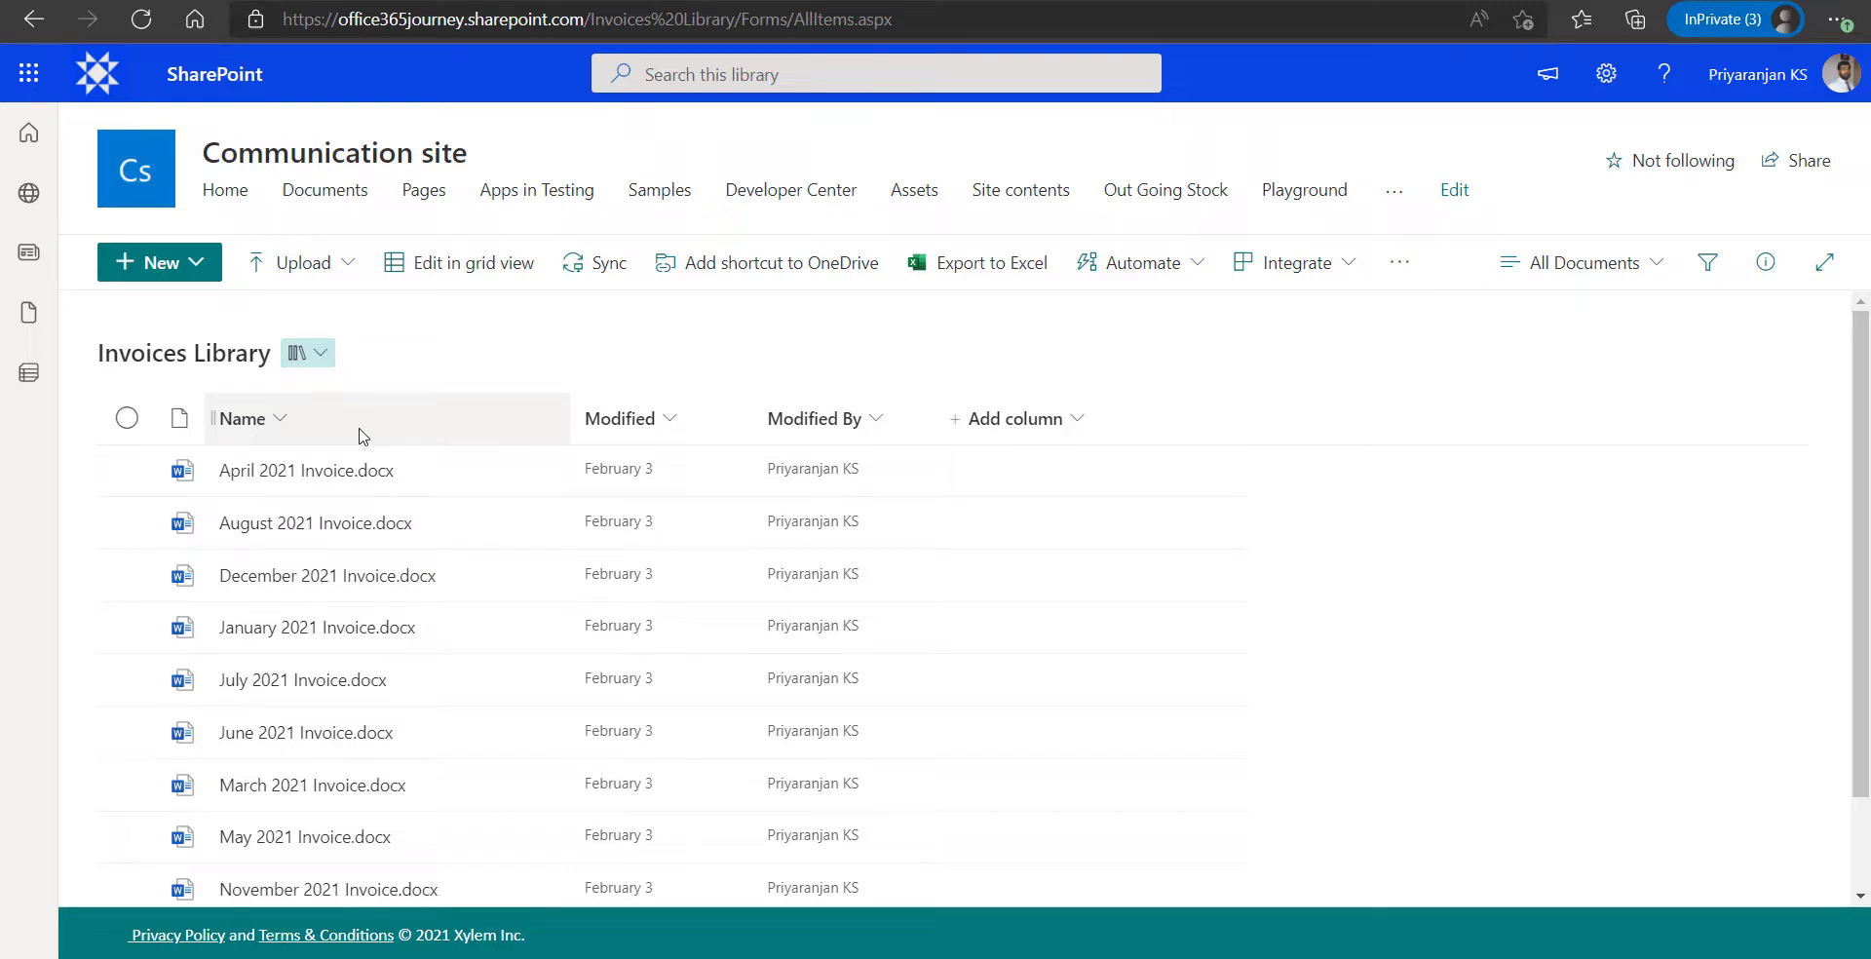
# - Go to the Extracted Invoice list by pasting its address into the browser
pyautogui.click(1140, 20)
pyautogui.write('https://office365journey.sharepoint.com/Lists/Extracted%20Invoice/AllItems.aspx')
pyautogui.press('Return')
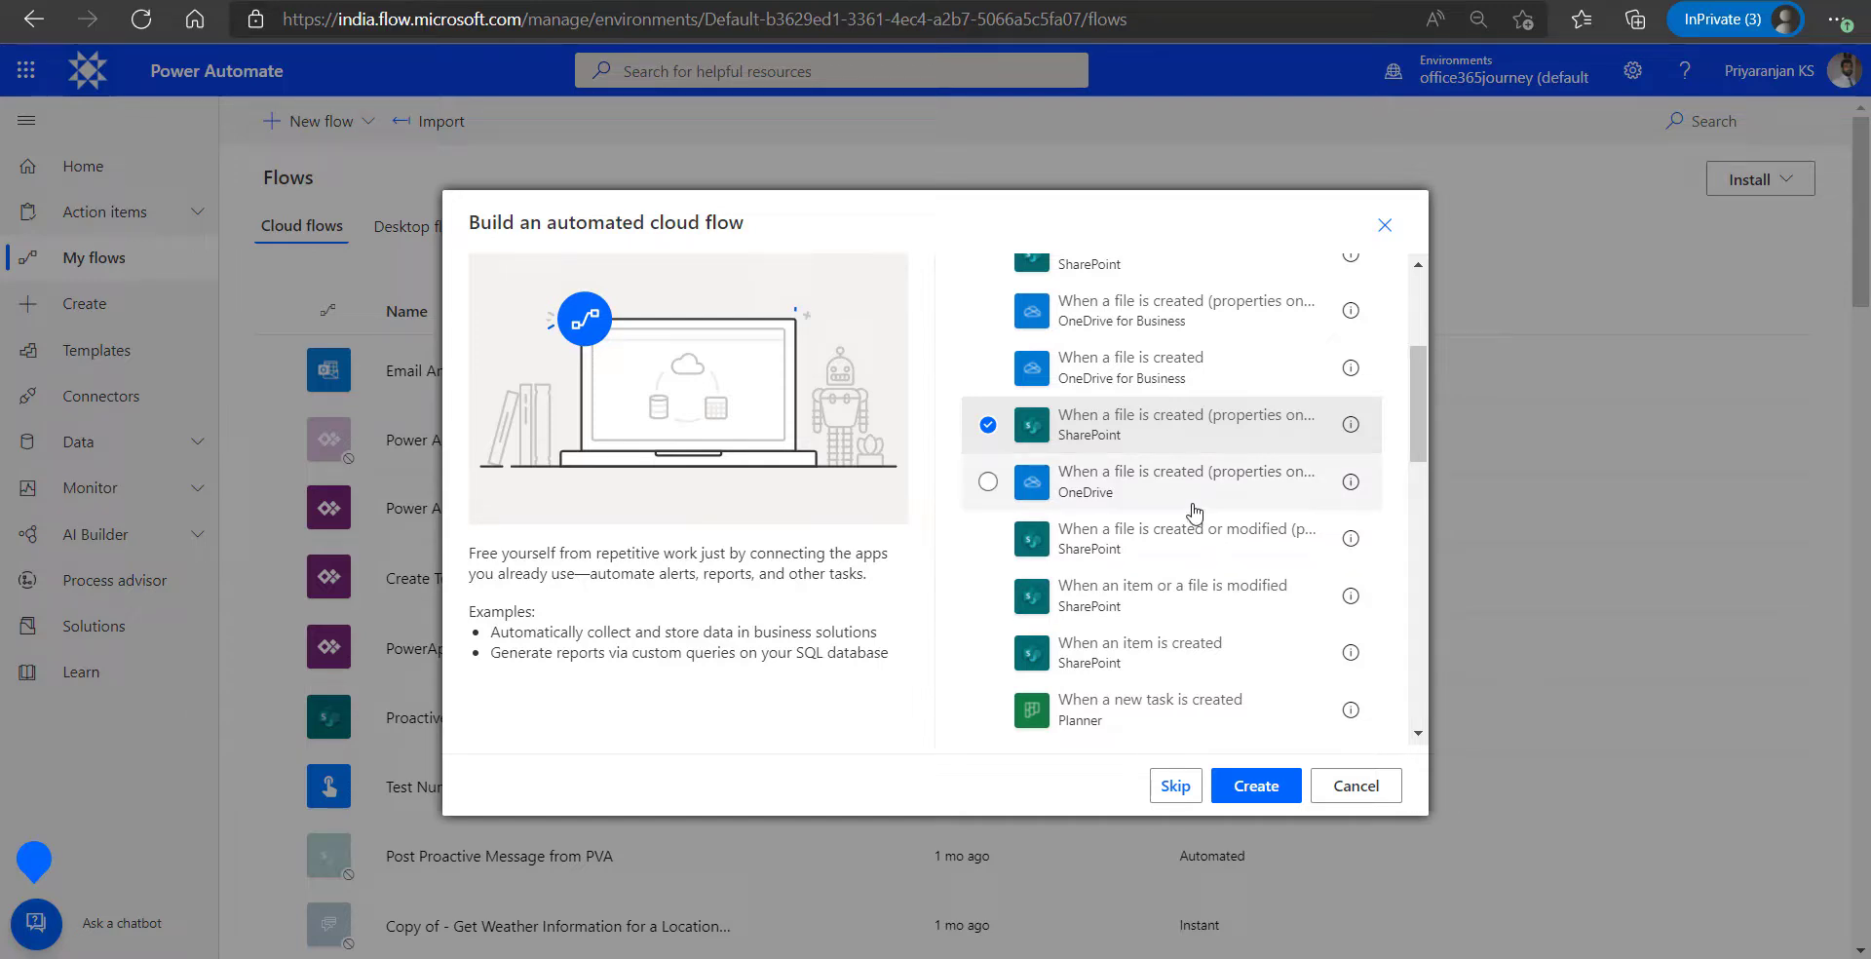
# - Create the flow with its trigger watching Invoices Library on Communication site
pyautogui.click(1257, 785)
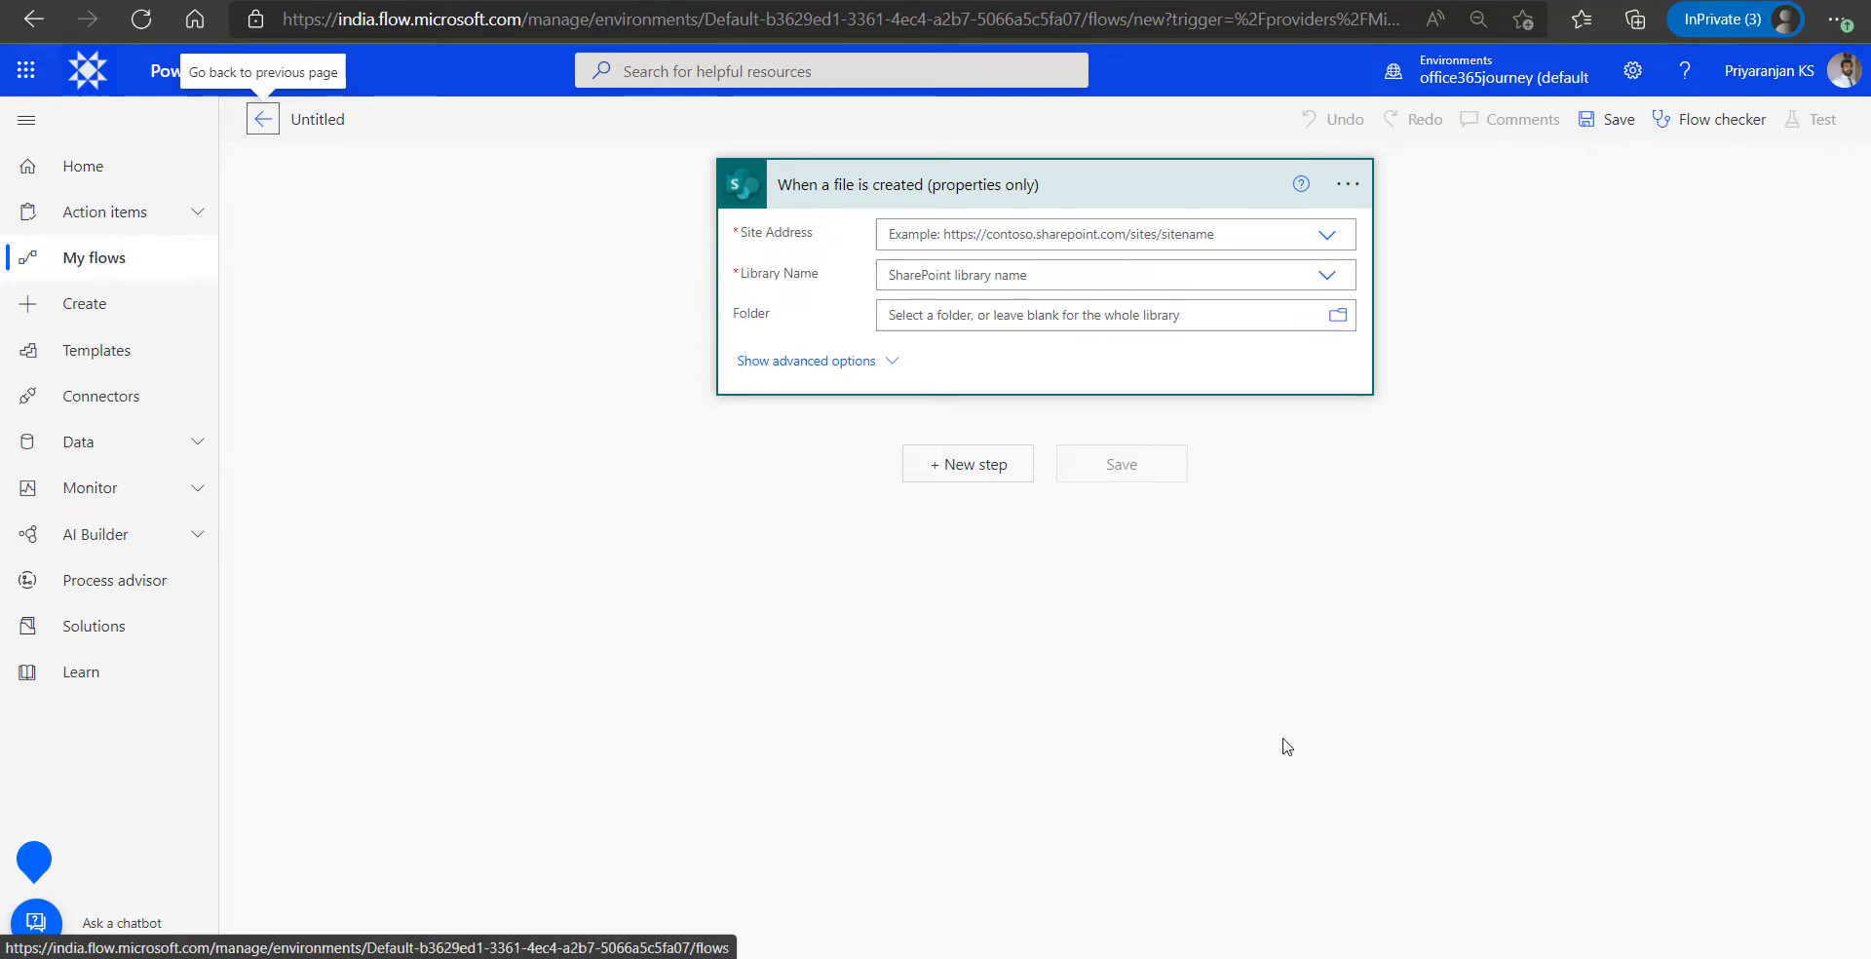
pyautogui.click(1327, 236)
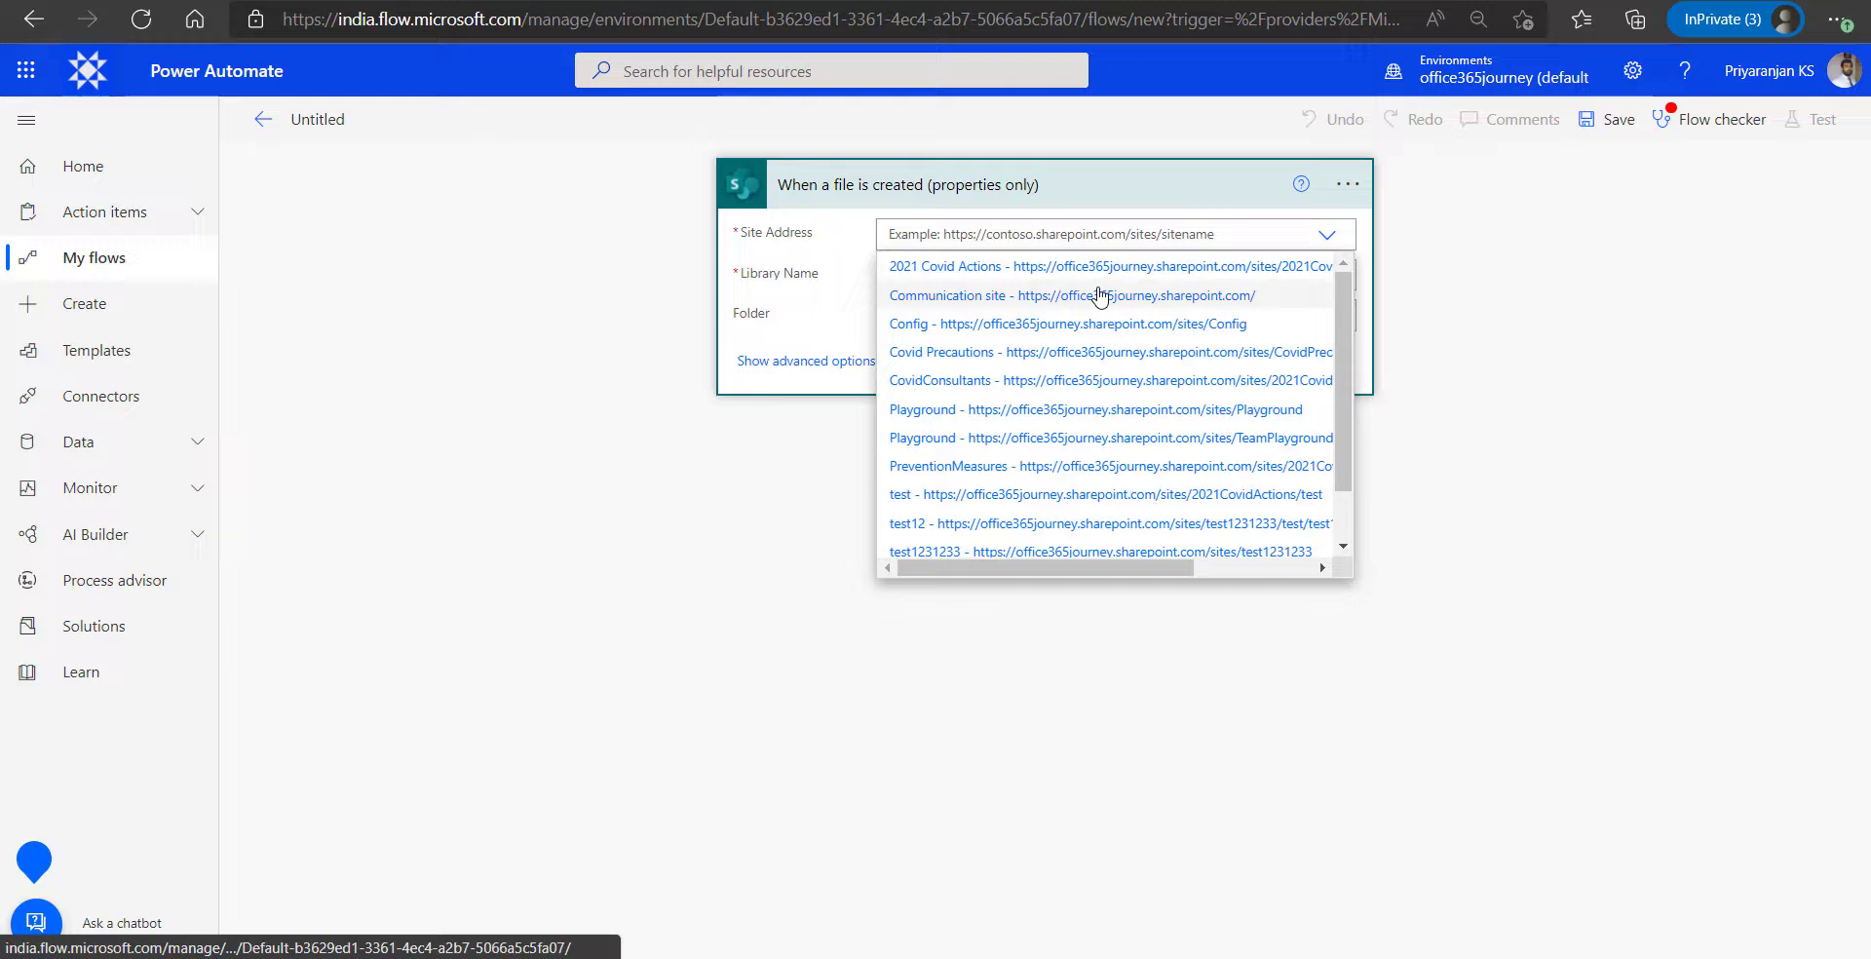
pyautogui.click(1101, 294)
pyautogui.click(1319, 278)
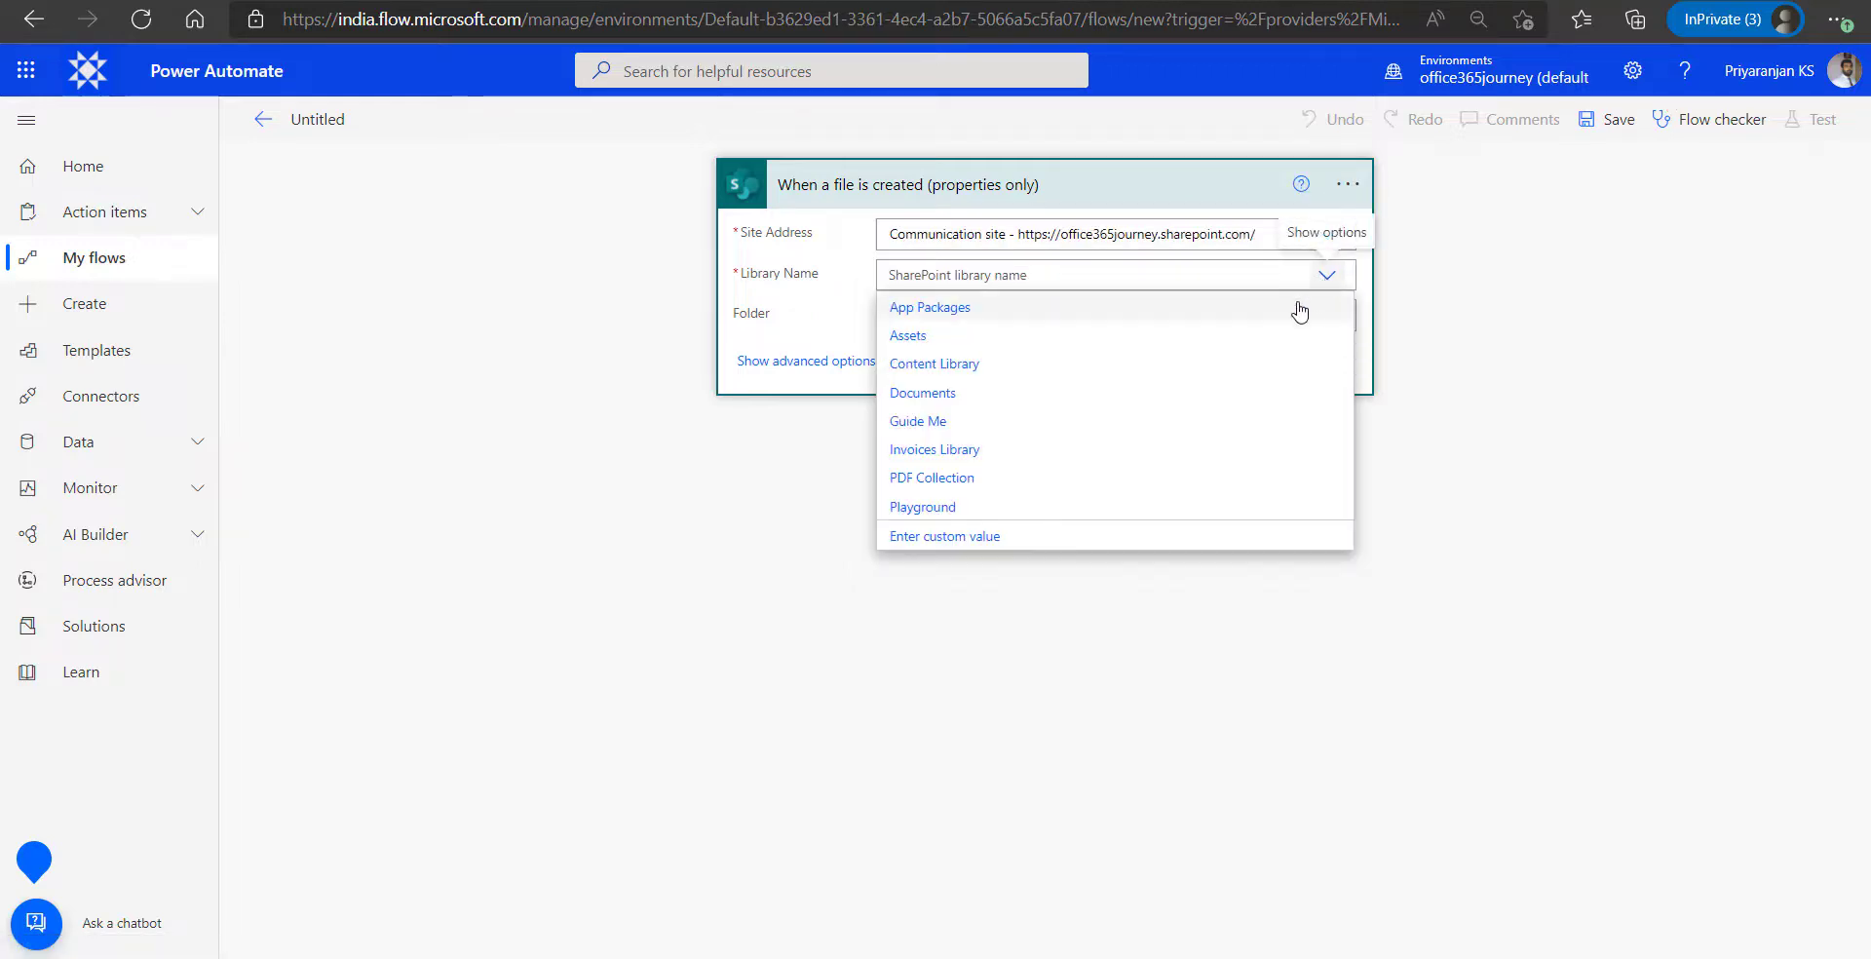
pyautogui.click(986, 454)
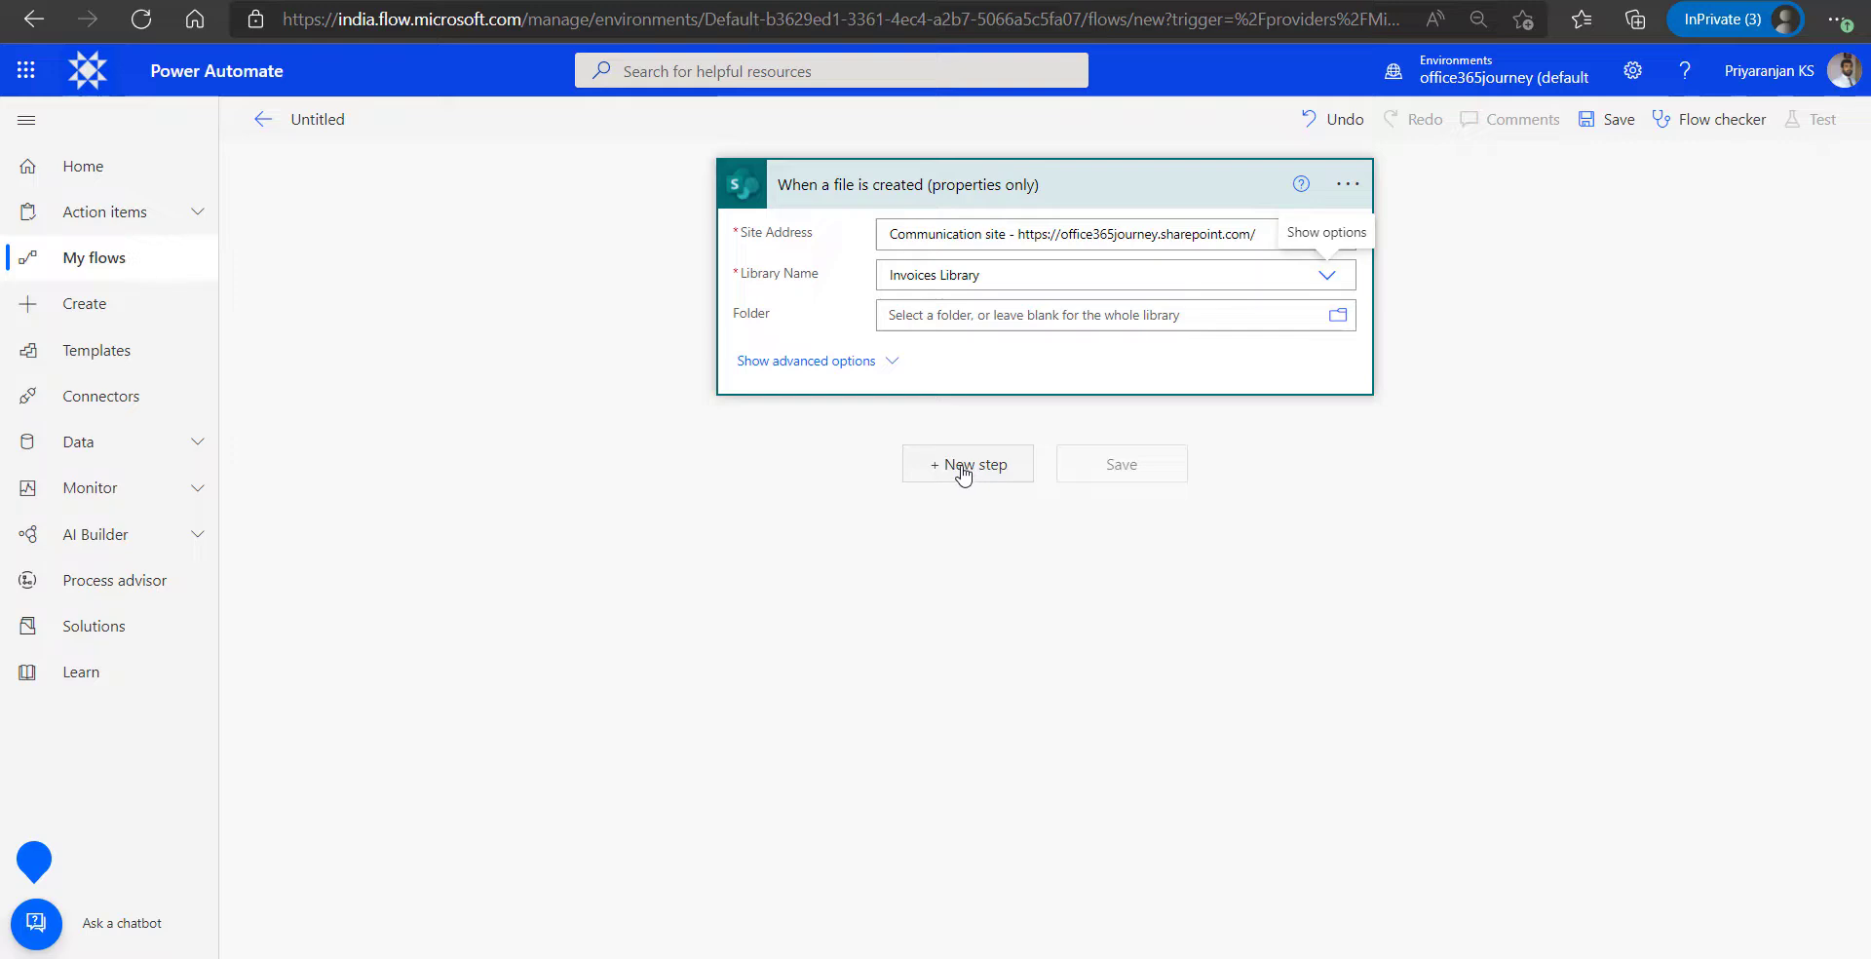
# - Add a Get file content step on Communication site using the trigger's Identifier as the file
pyautogui.click(962, 473)
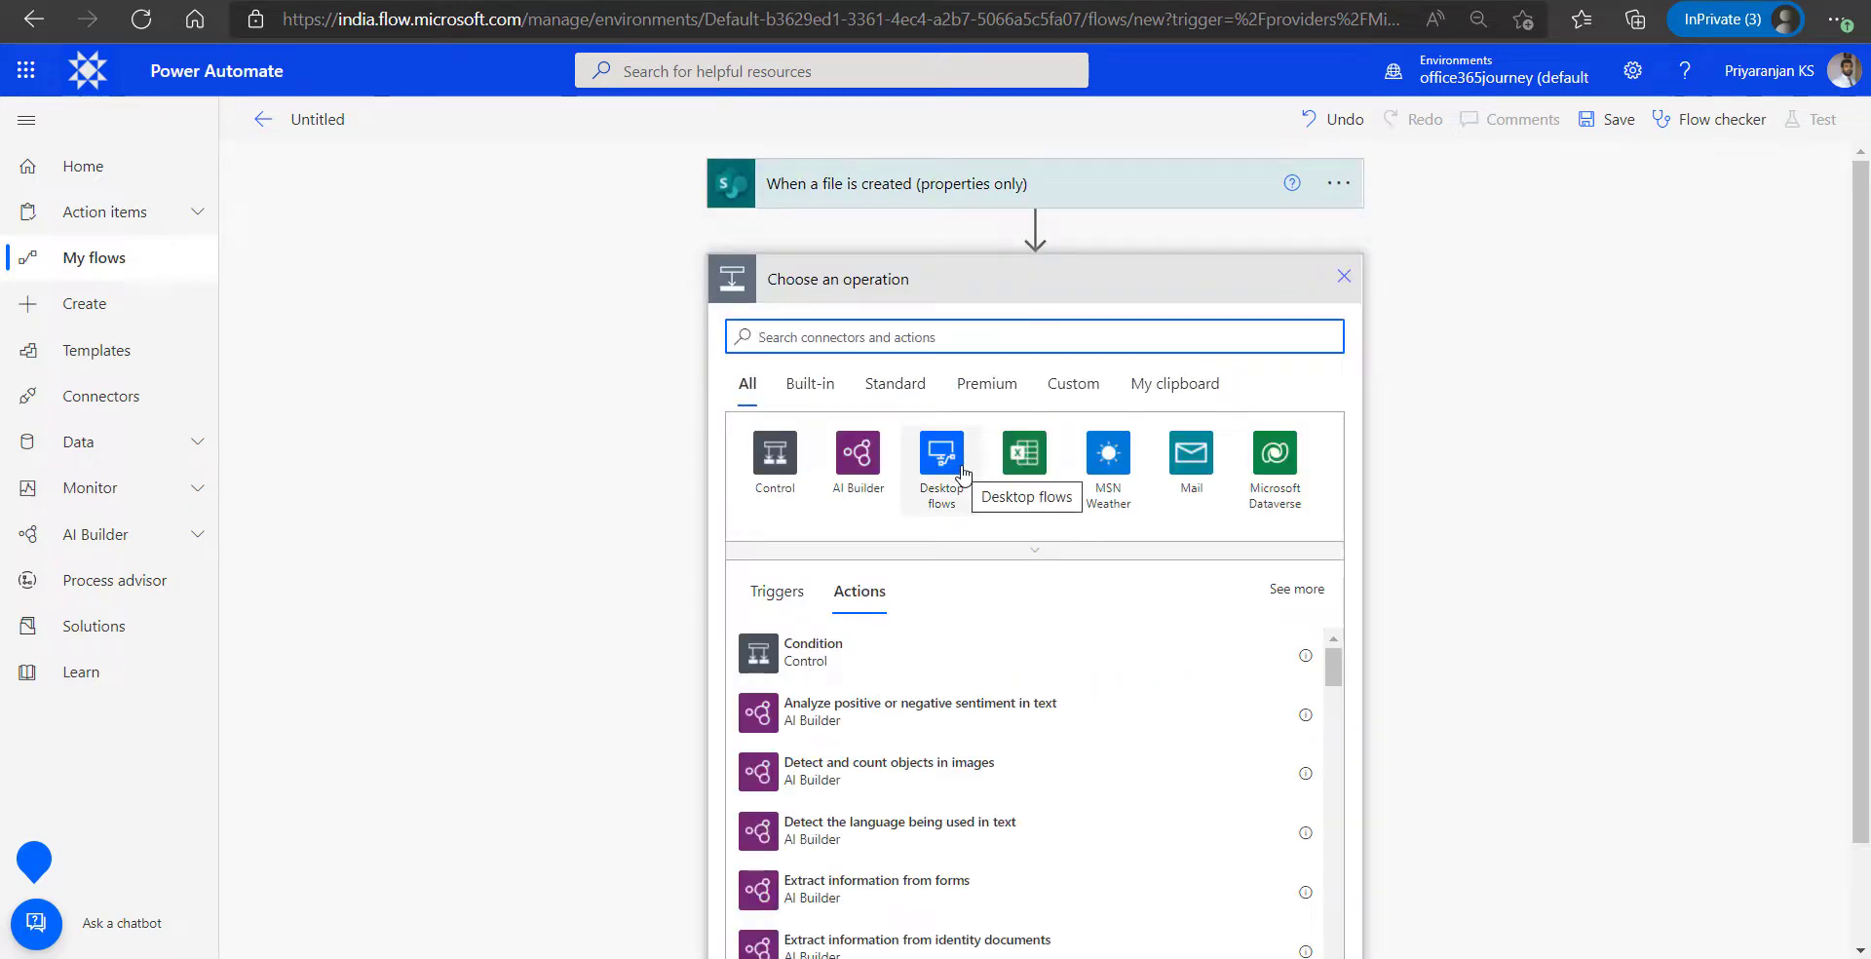
pyautogui.click(952, 337)
pyautogui.write('get file content')
pyautogui.click(906, 777)
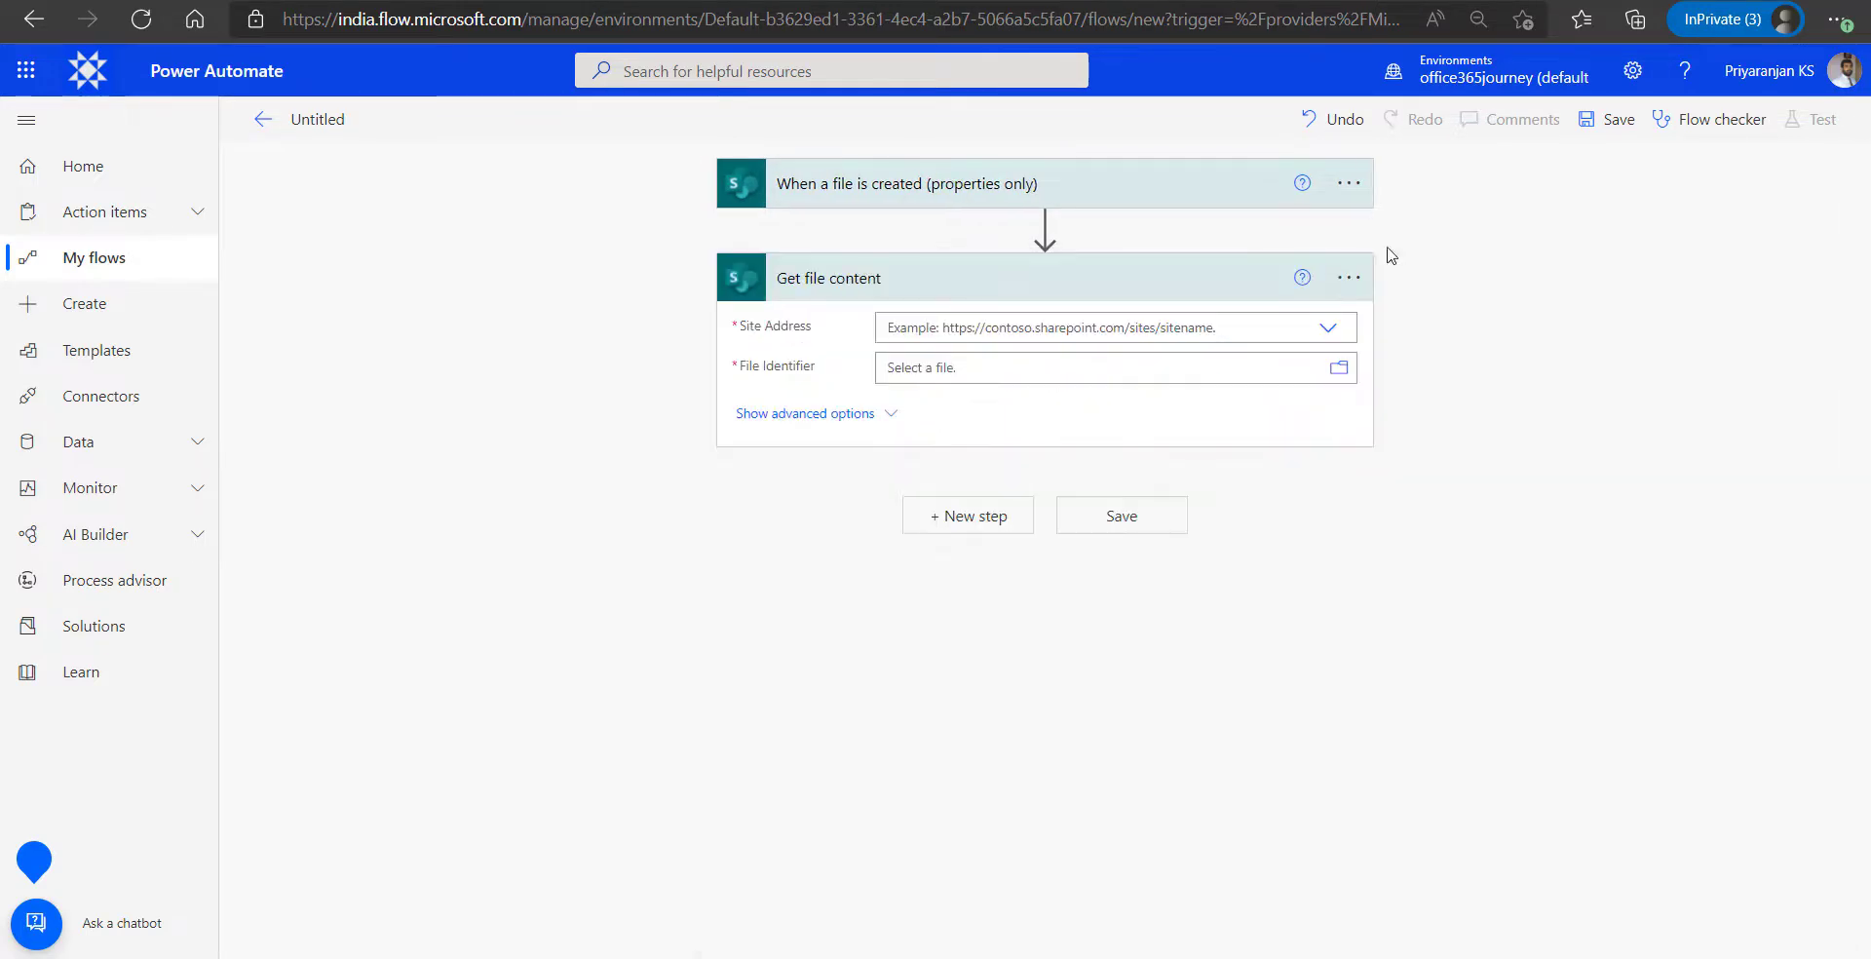
pyautogui.click(1327, 329)
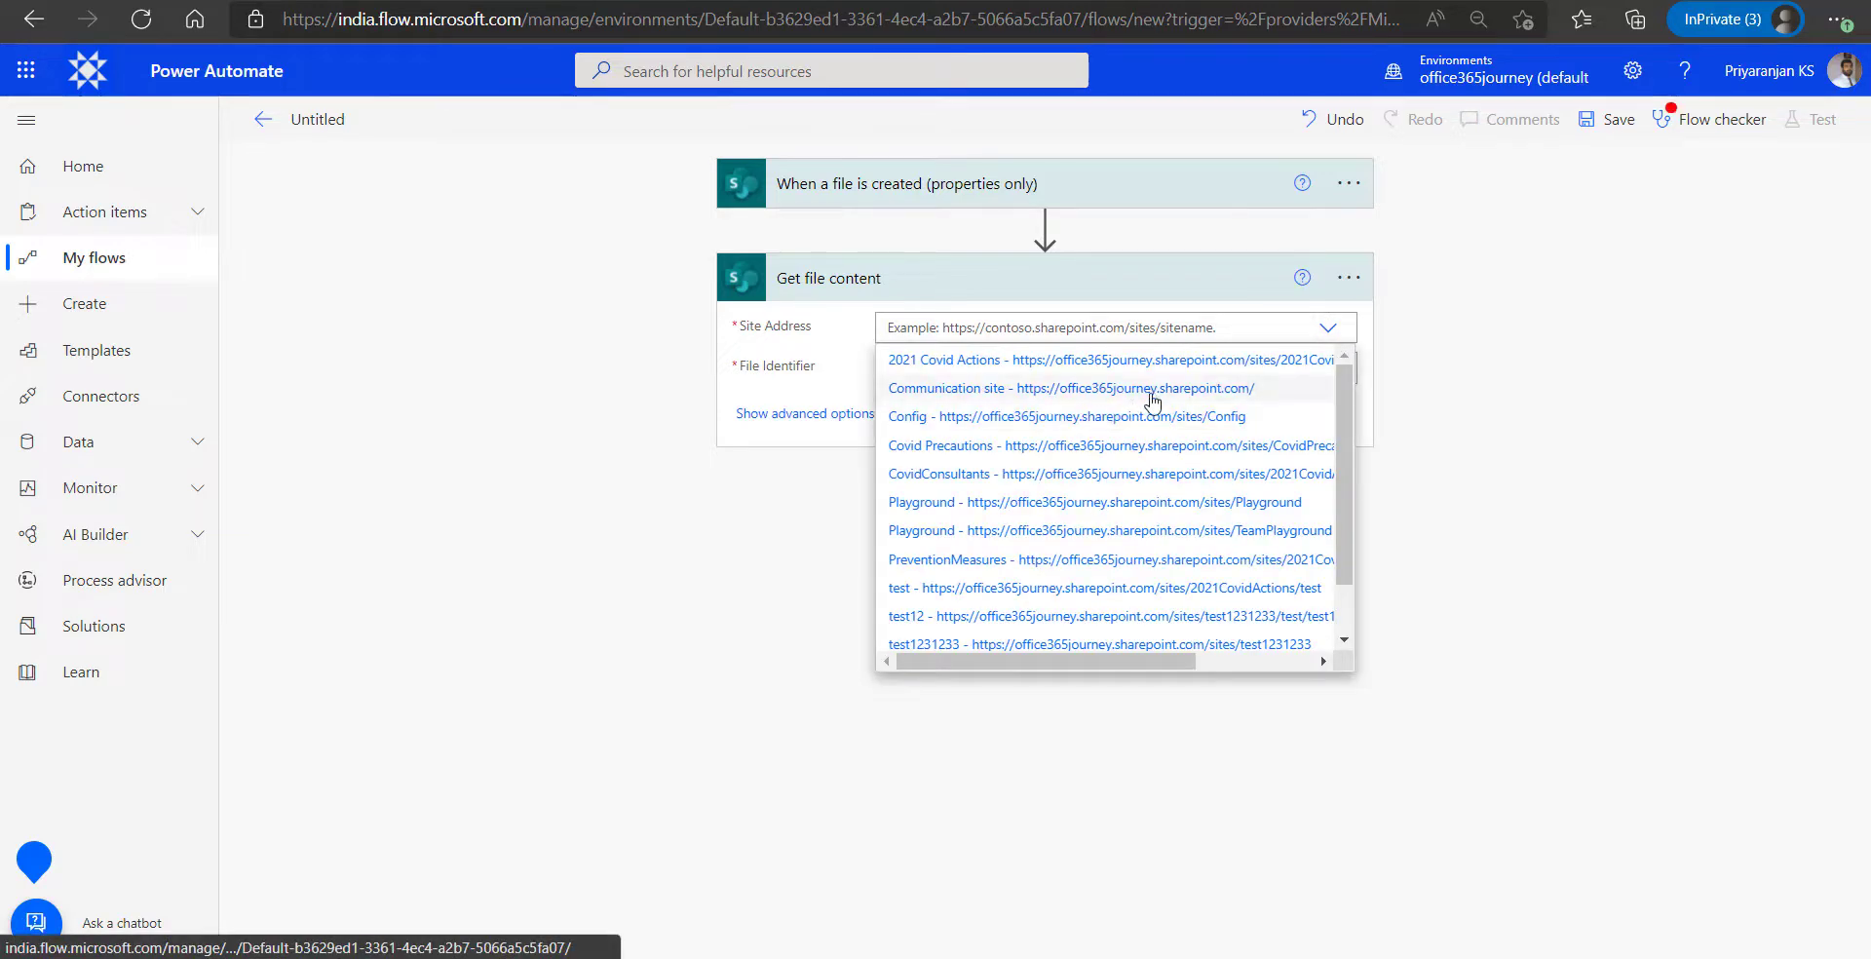
pyautogui.click(1150, 392)
pyautogui.click(1272, 368)
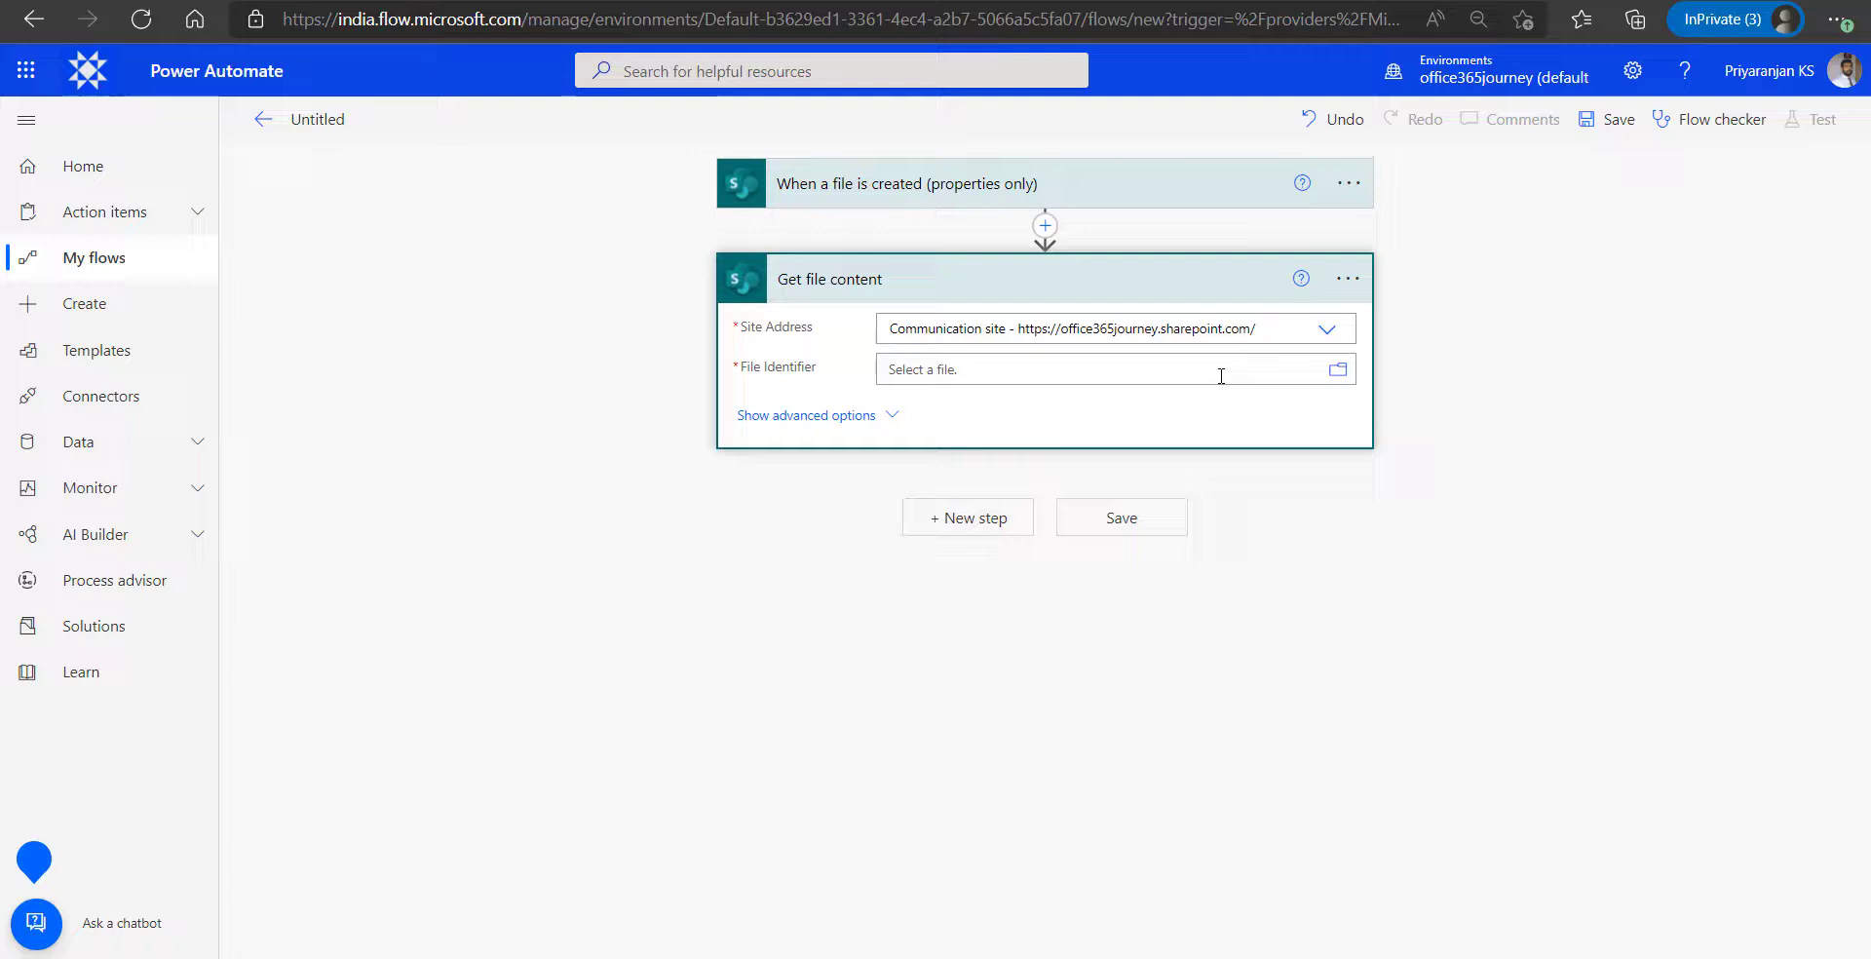
pyautogui.click(1482, 531)
pyautogui.write('identif')
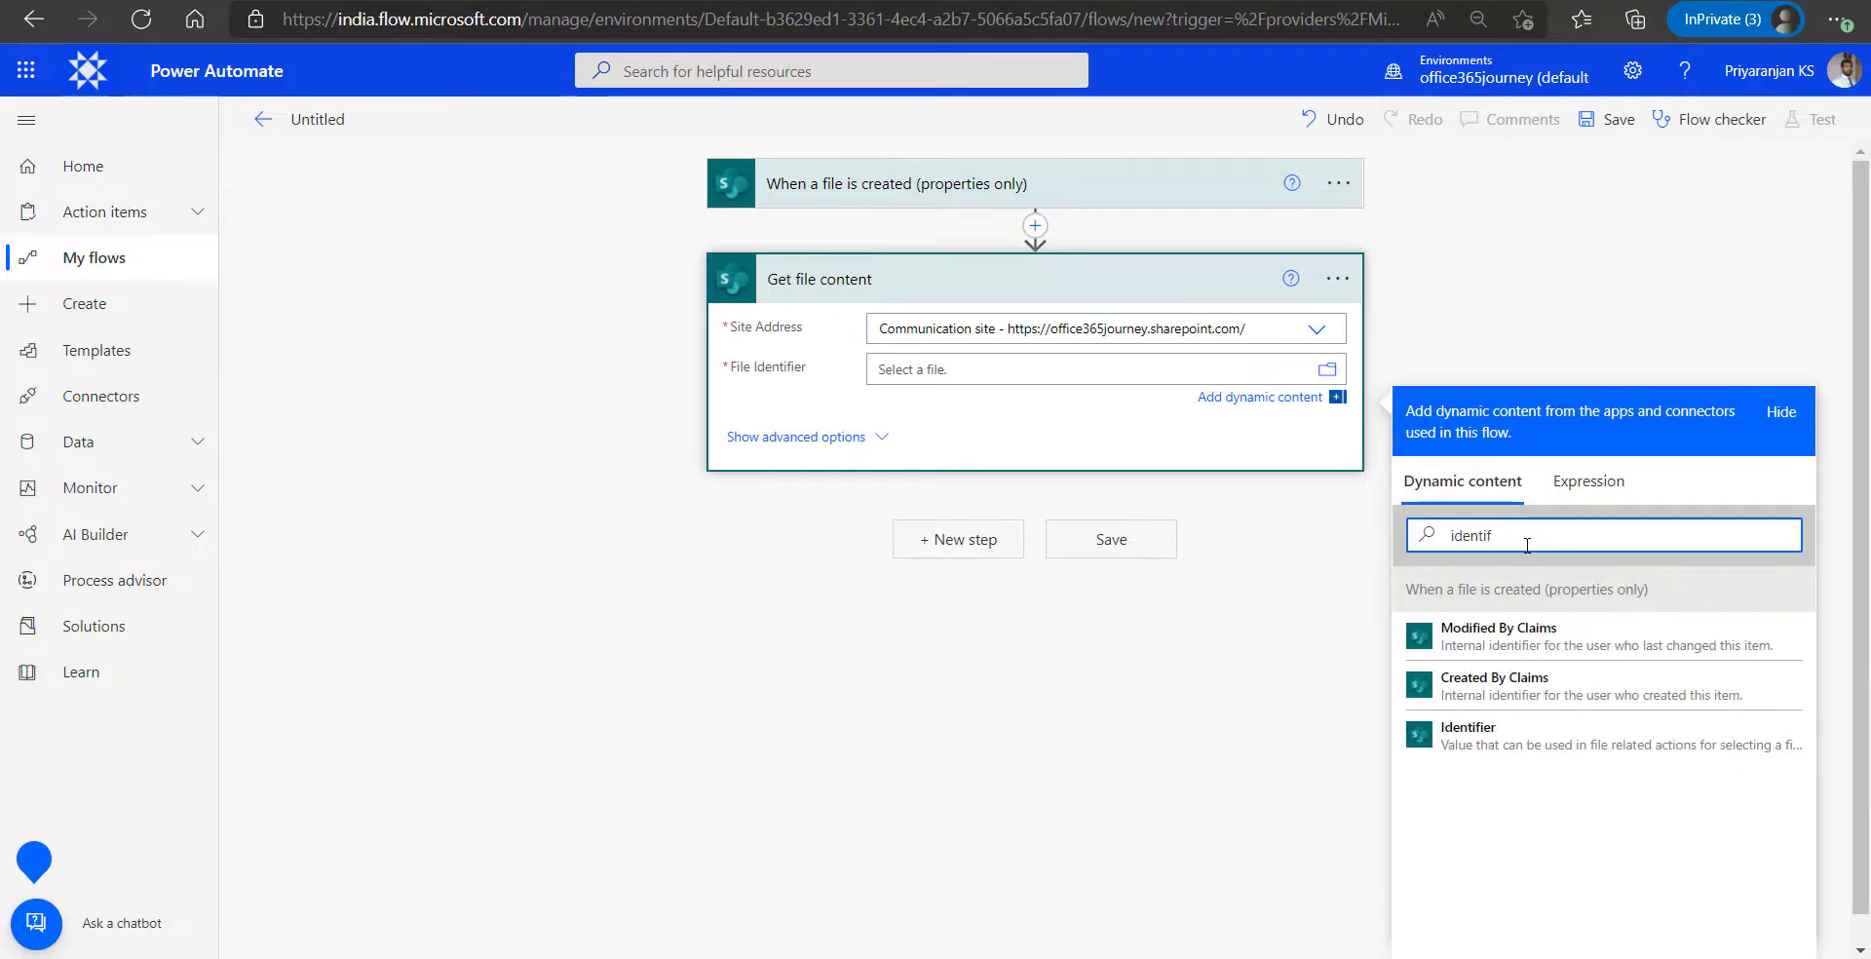
pyautogui.click(1509, 731)
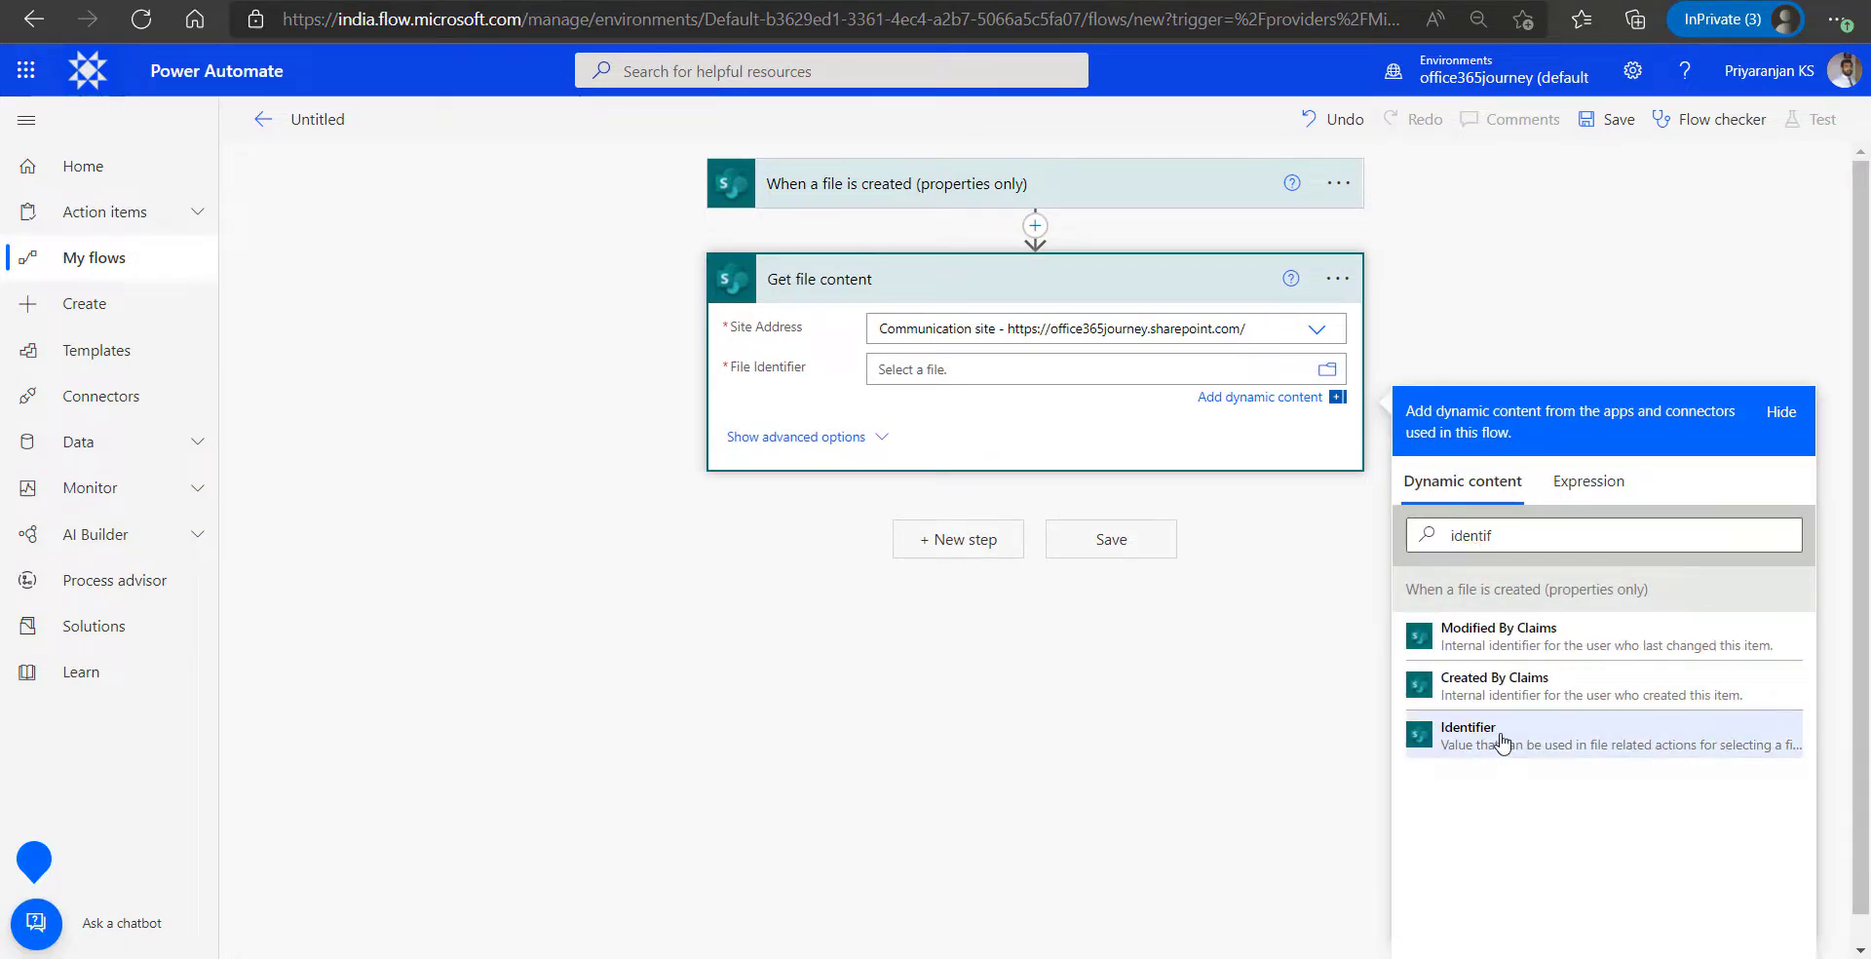
pyautogui.click(750, 585)
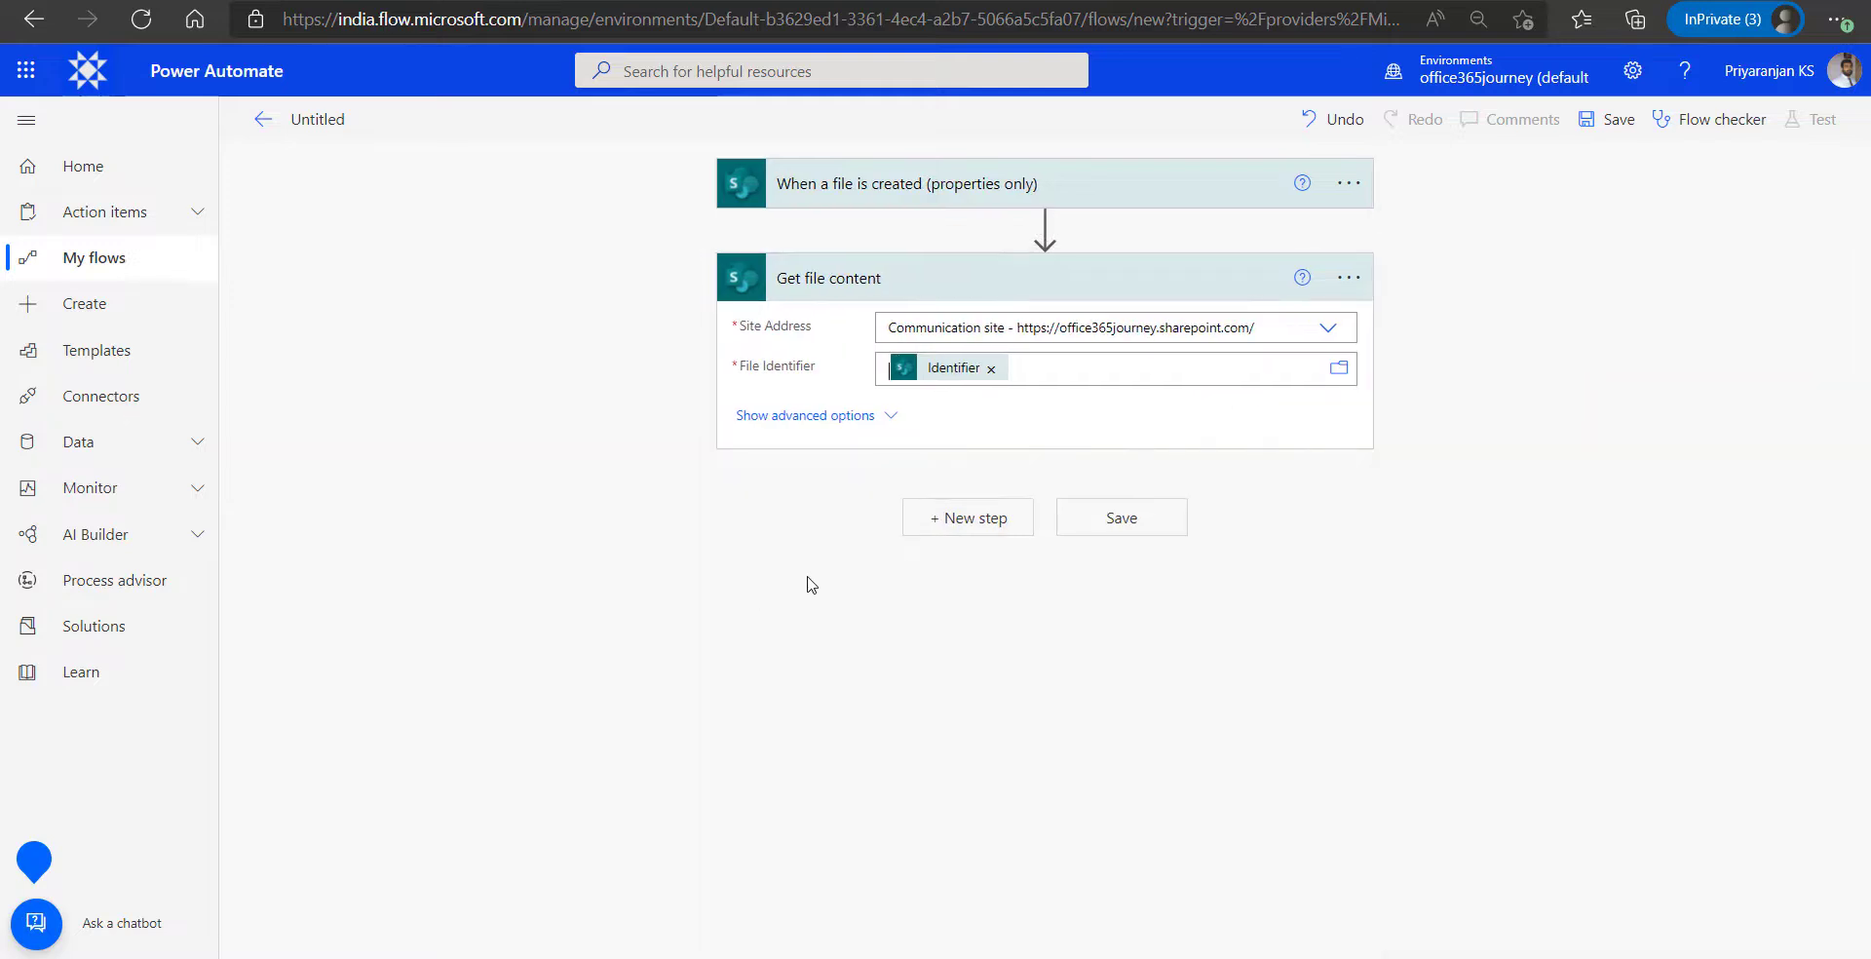
# - Add Extract information from invoices with Invoice file set to base64(File Content)
pyautogui.click(938, 519)
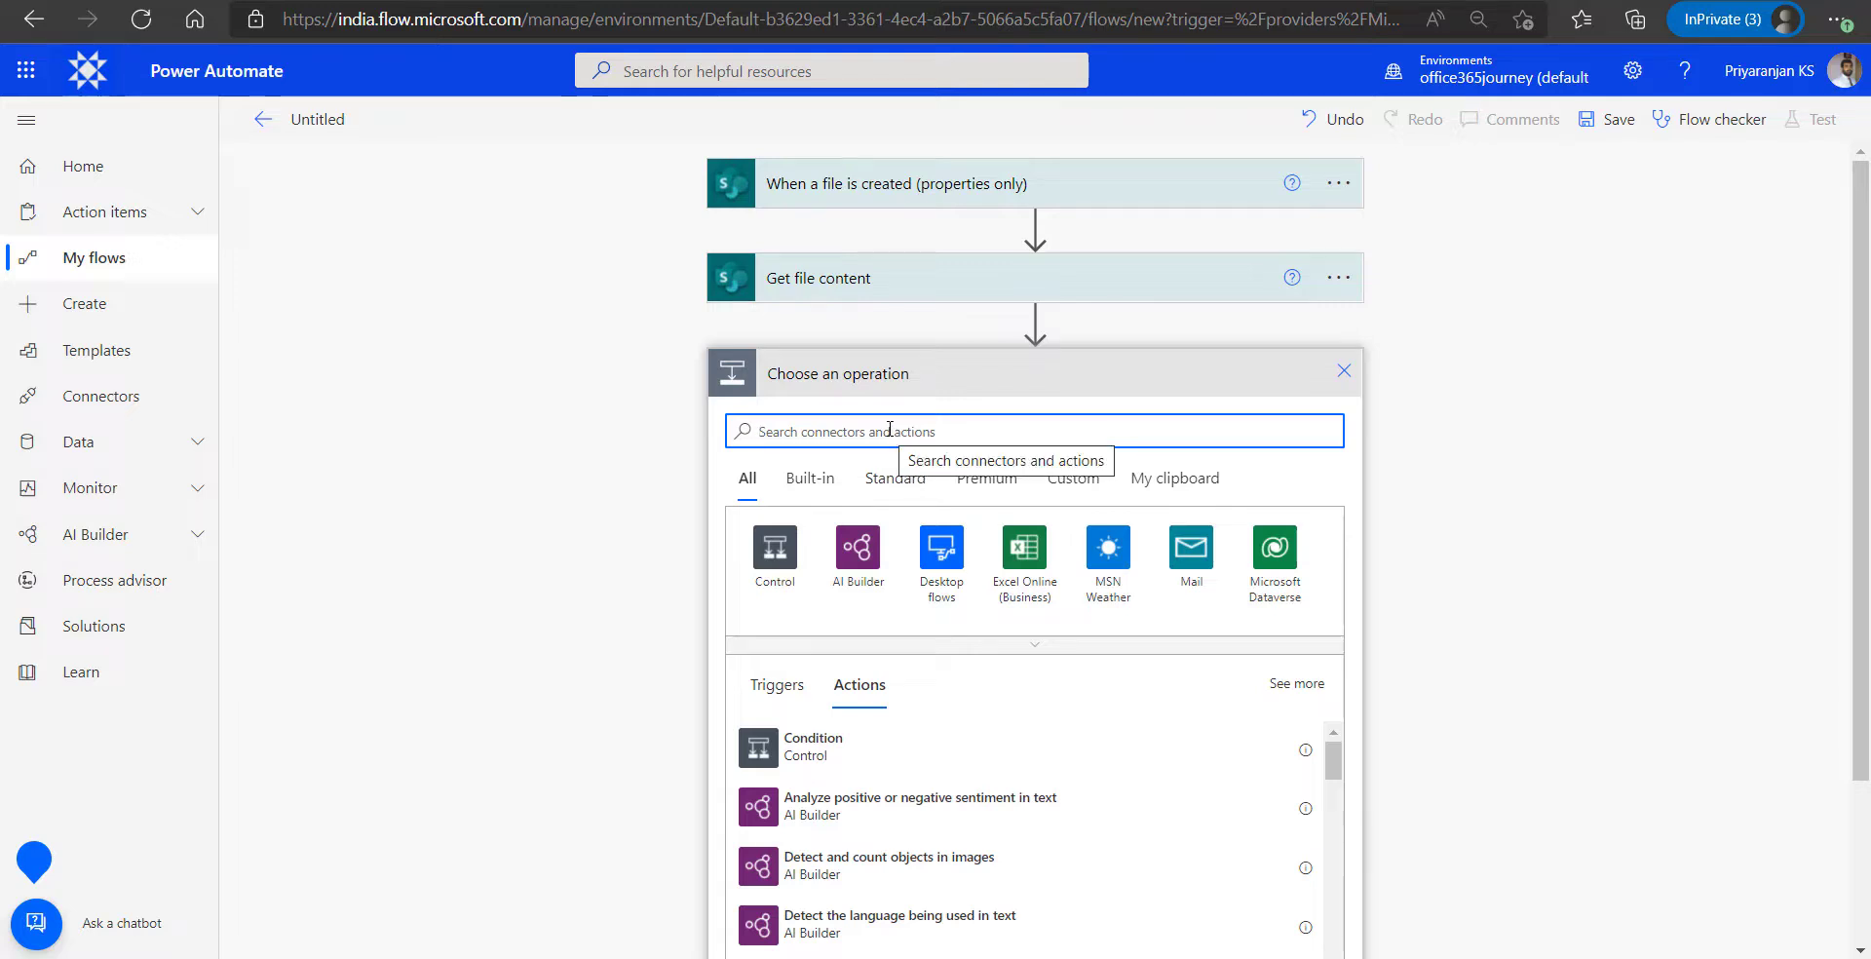
pyautogui.write('ext')
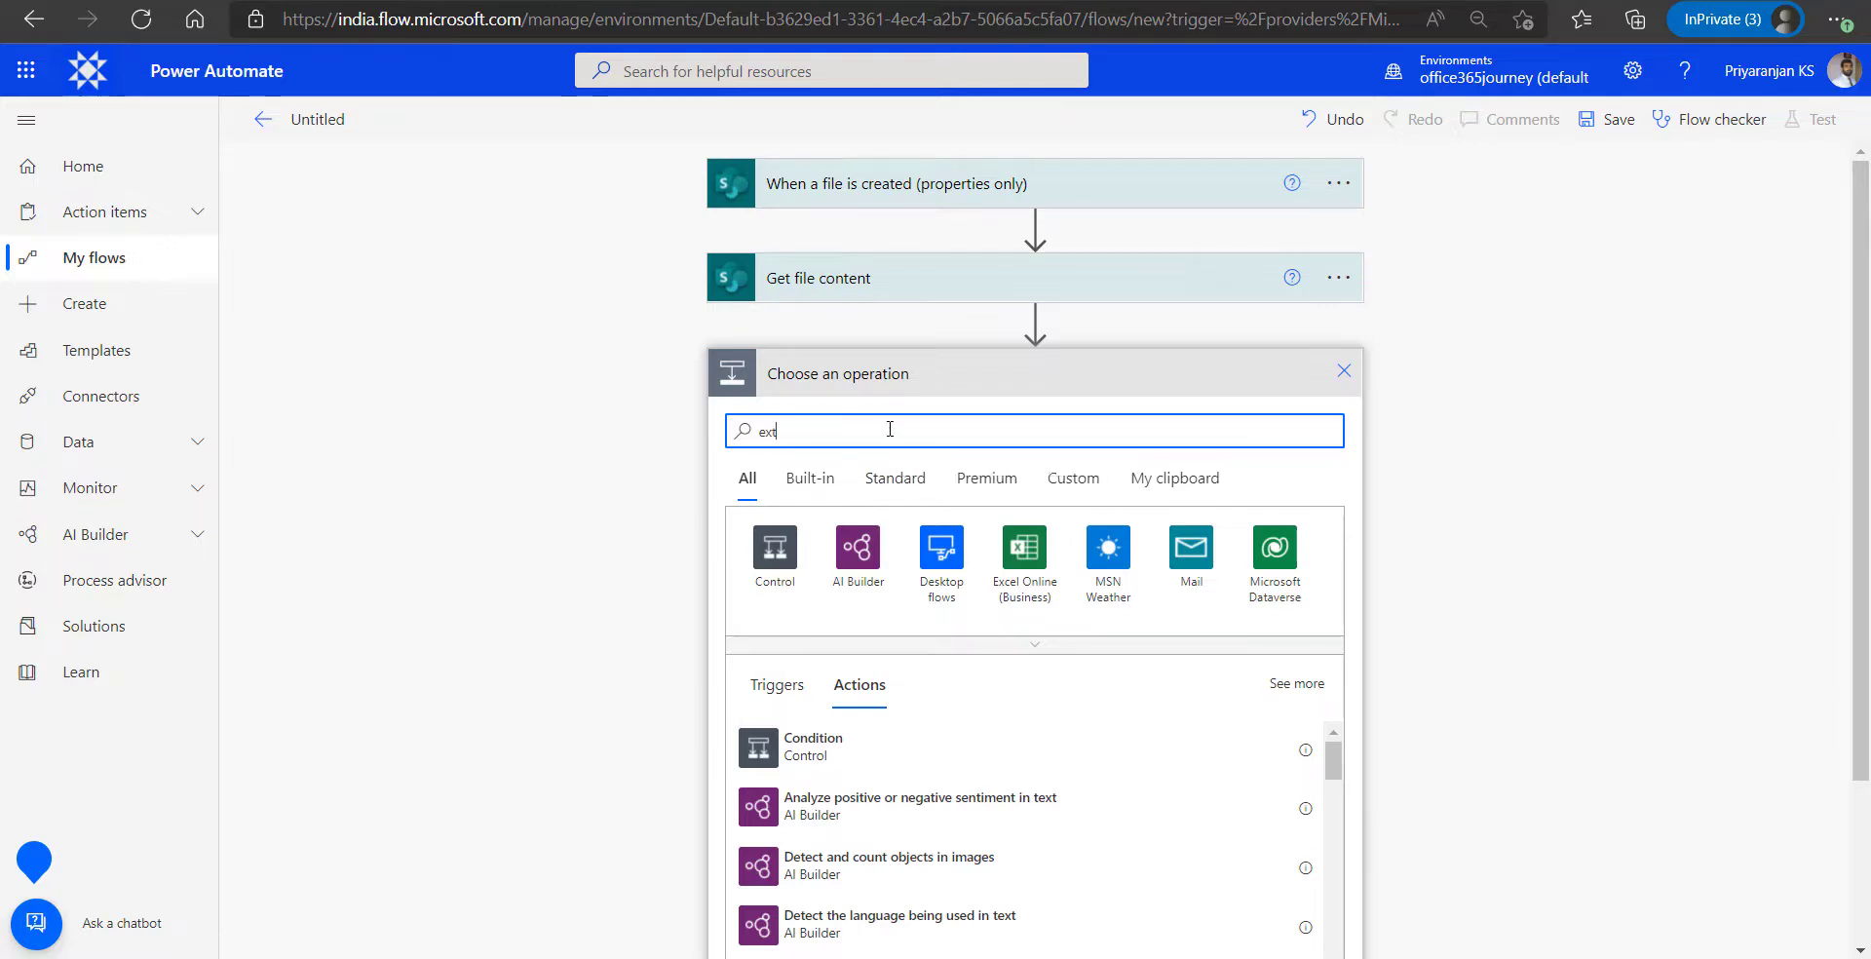
pyautogui.write('ract')
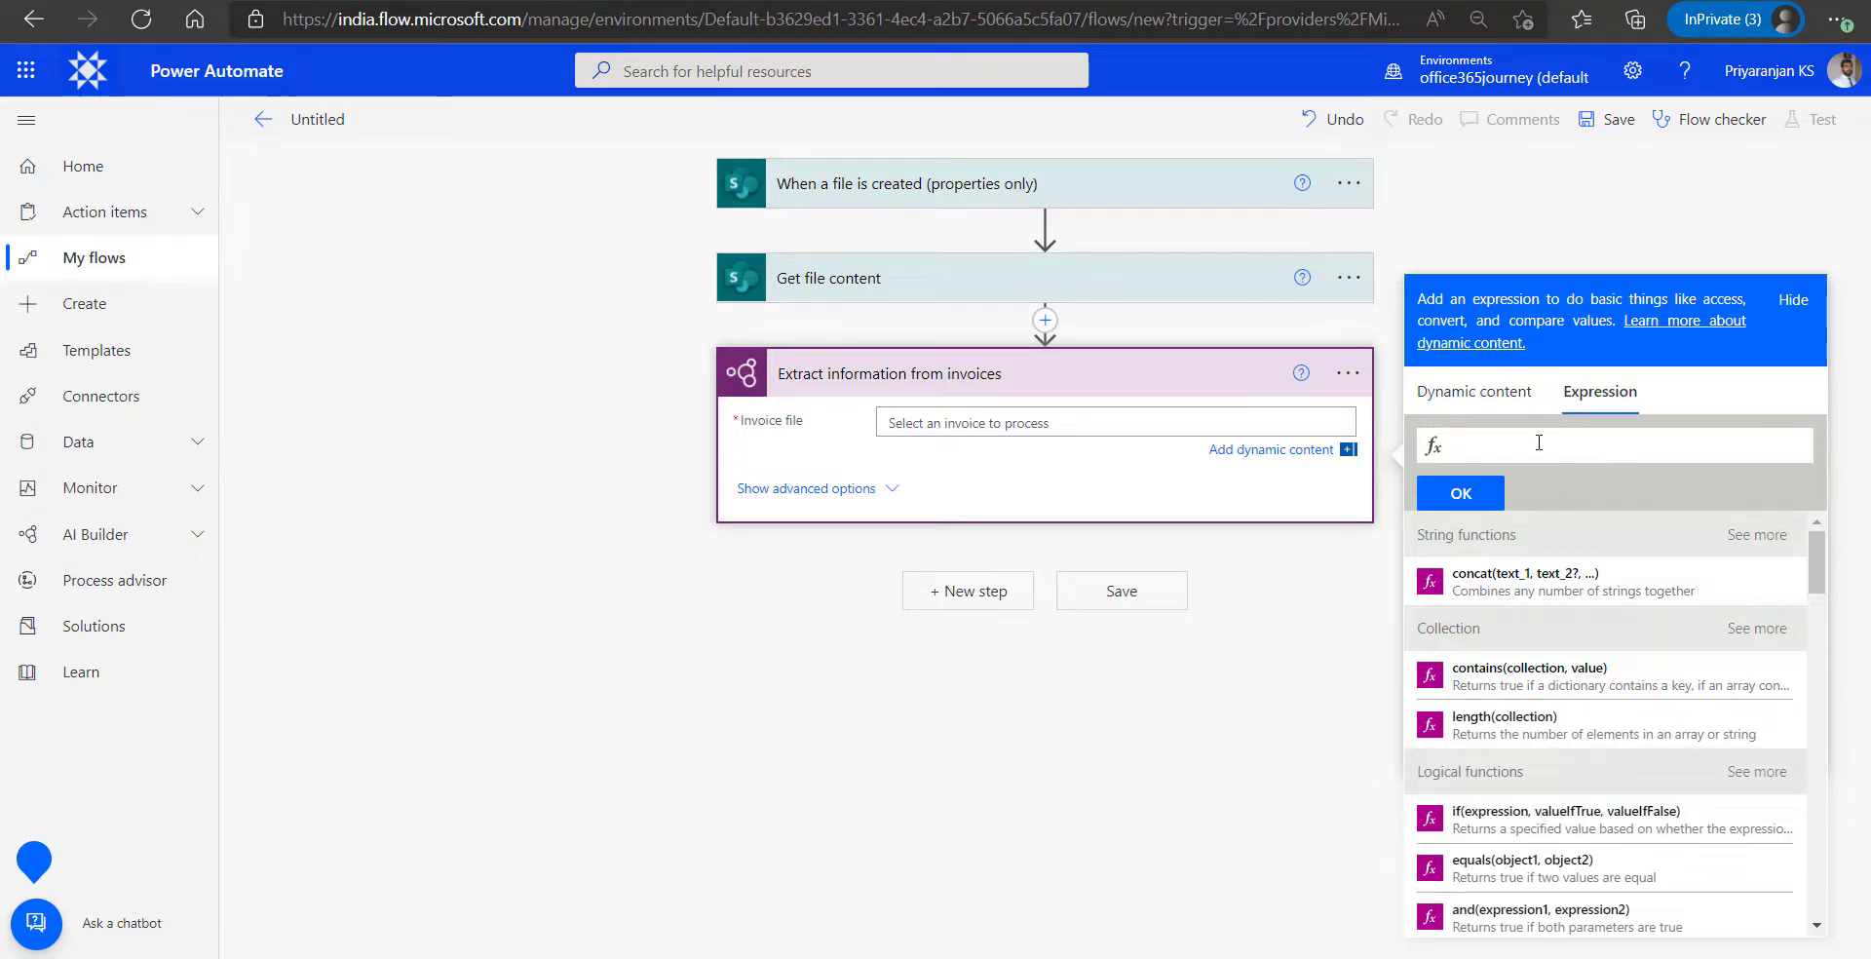
pyautogui.write('base')
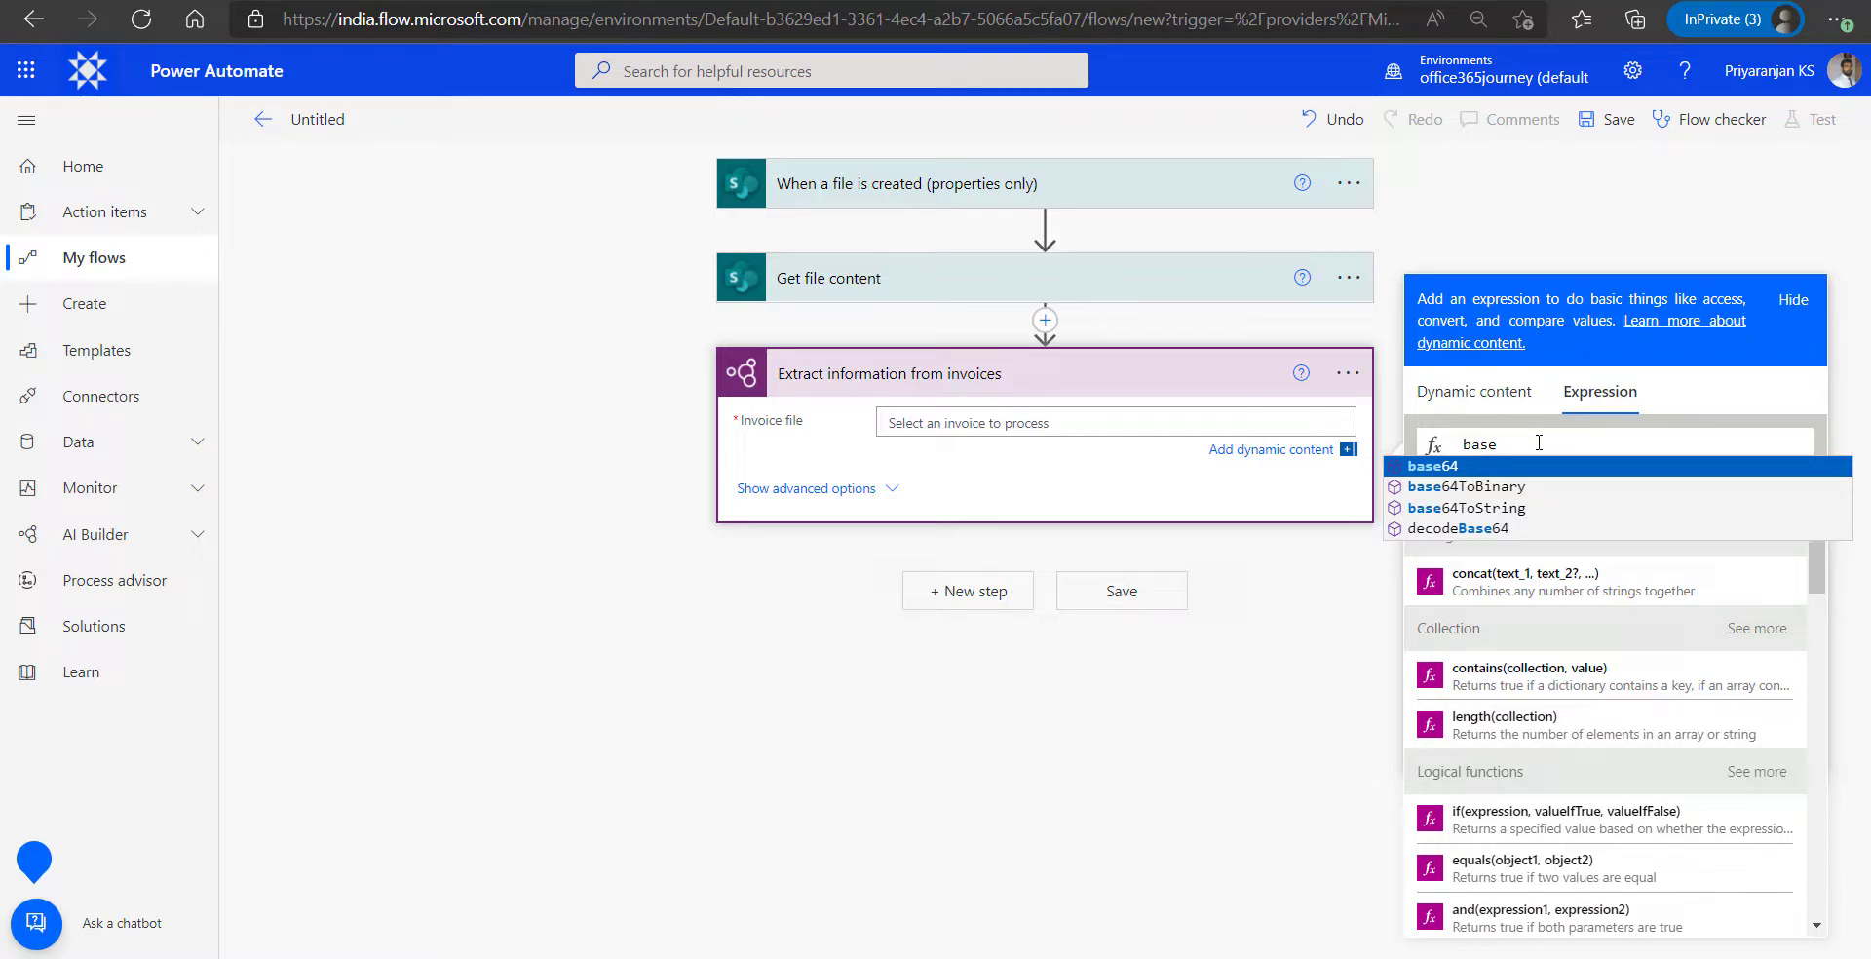
pyautogui.press('Return')
pyautogui.write('(')
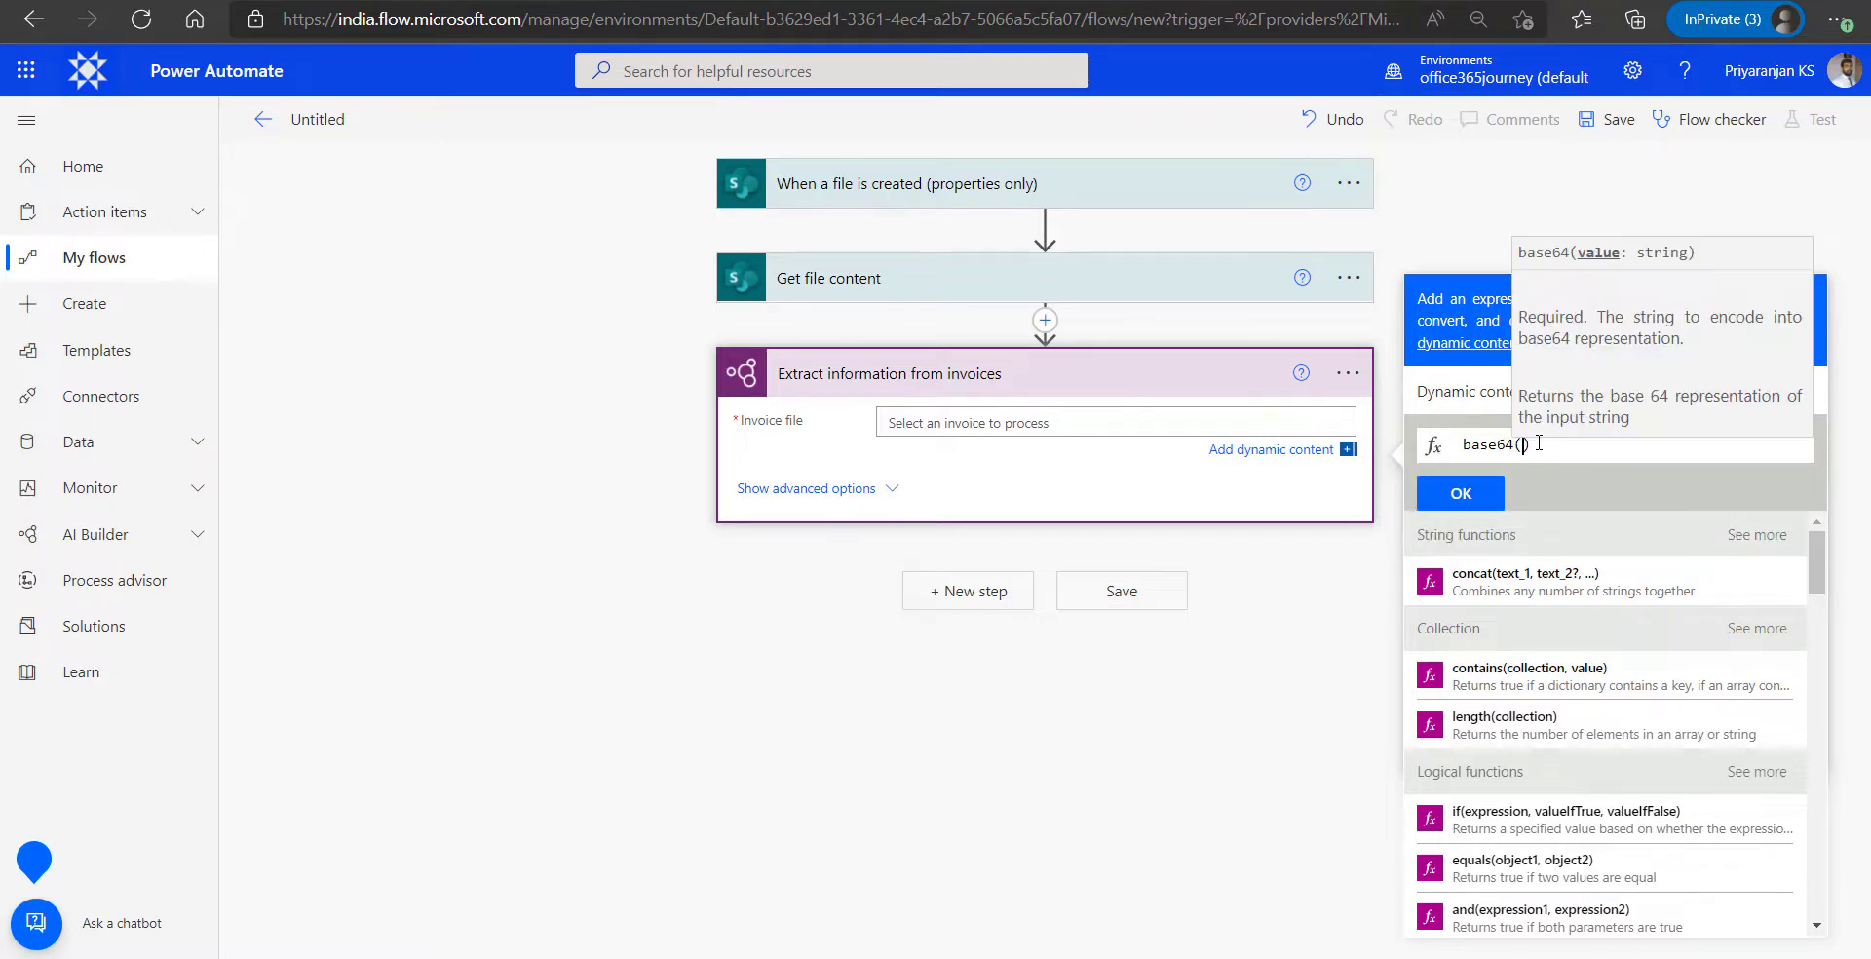
pyautogui.click(1532, 393)
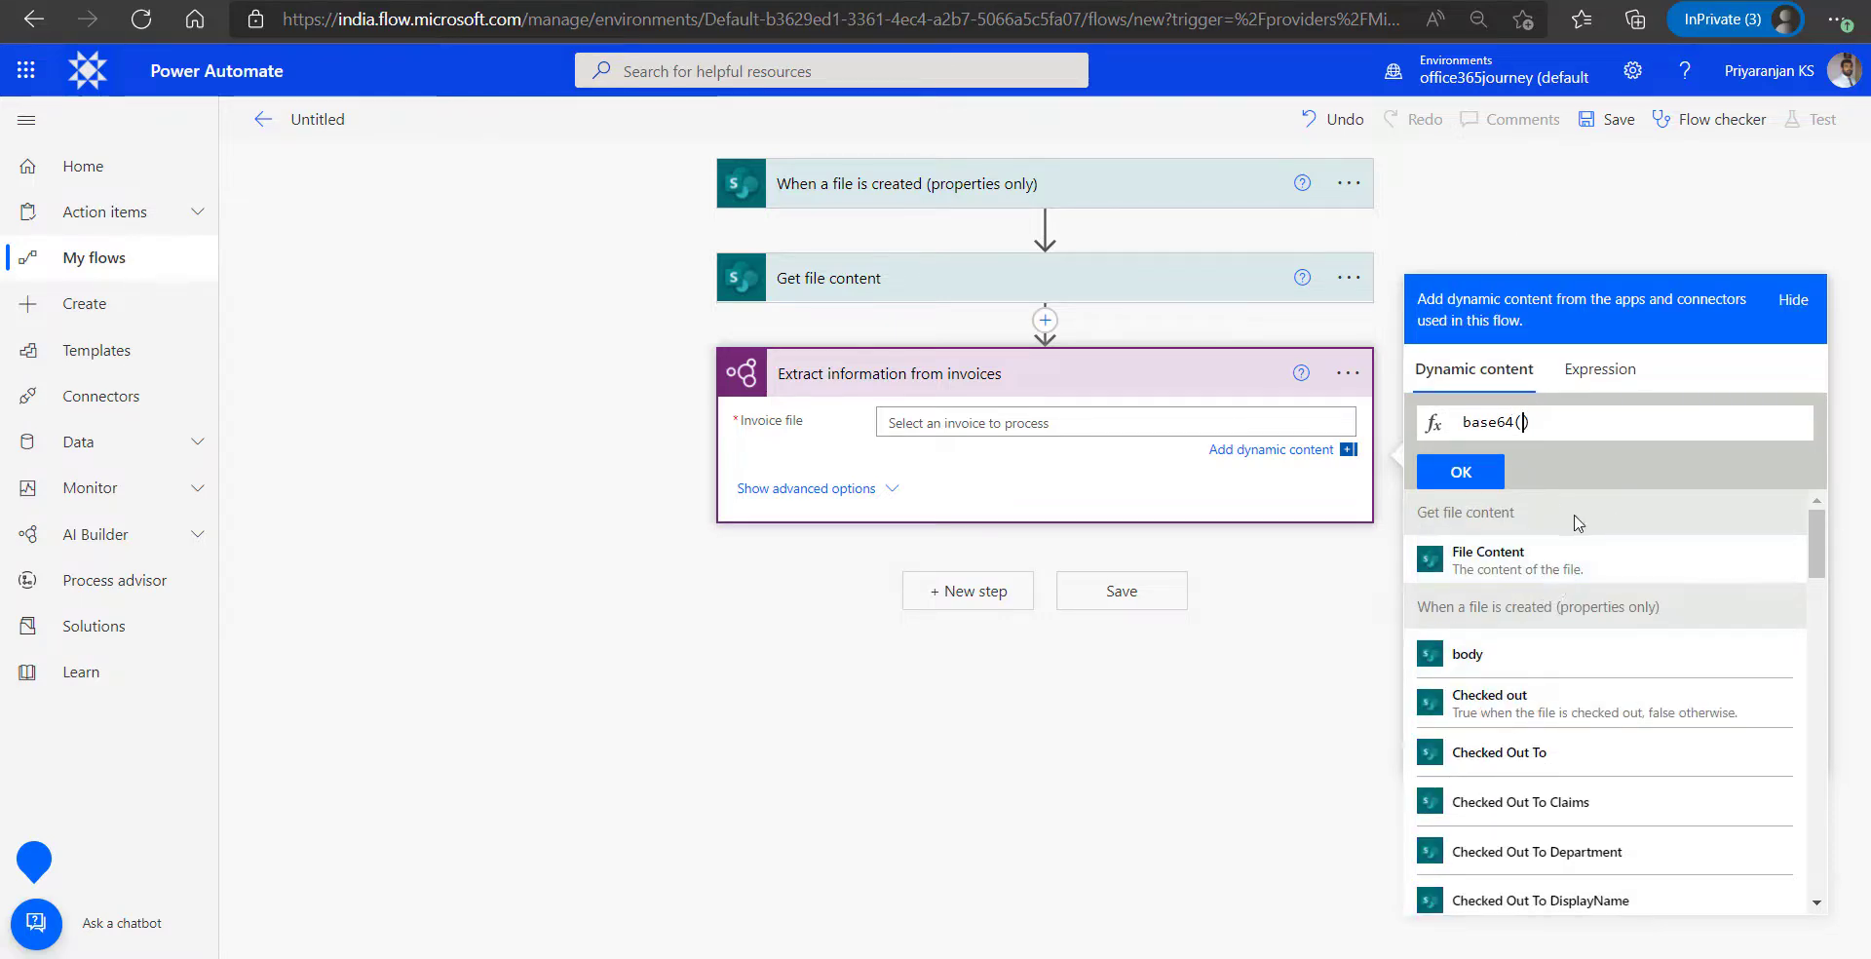
pyautogui.click(1537, 563)
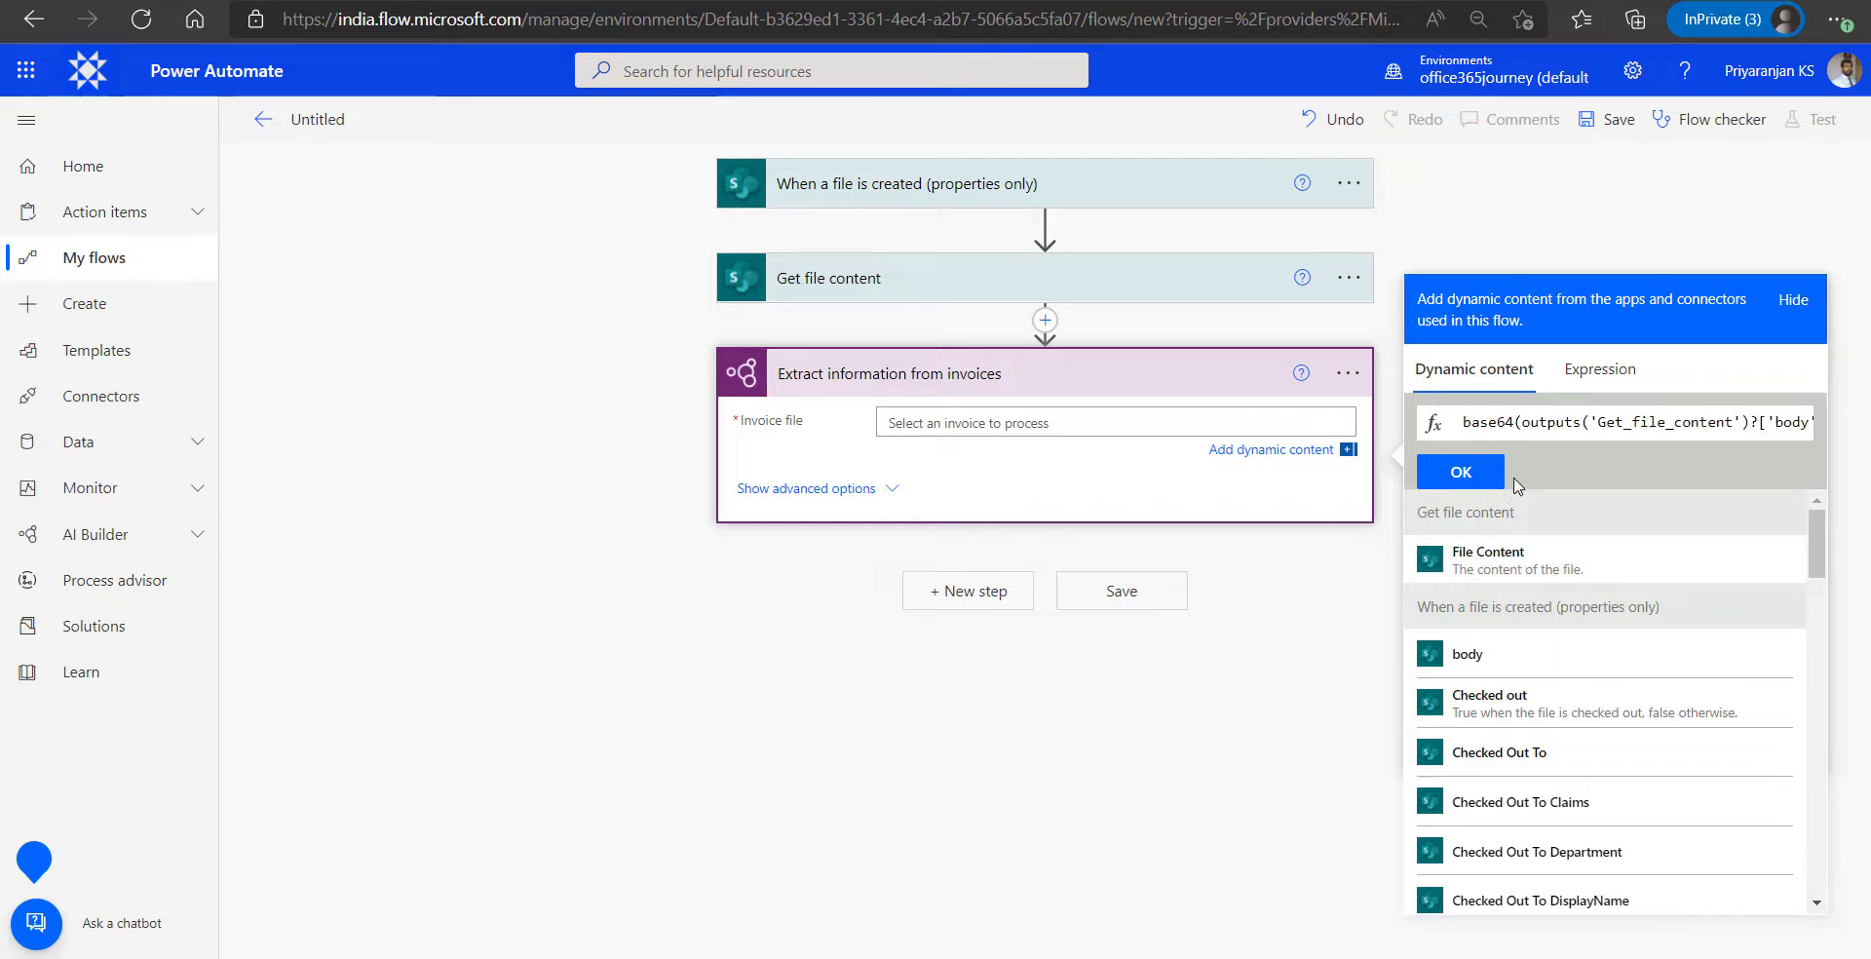
pyautogui.click(1461, 471)
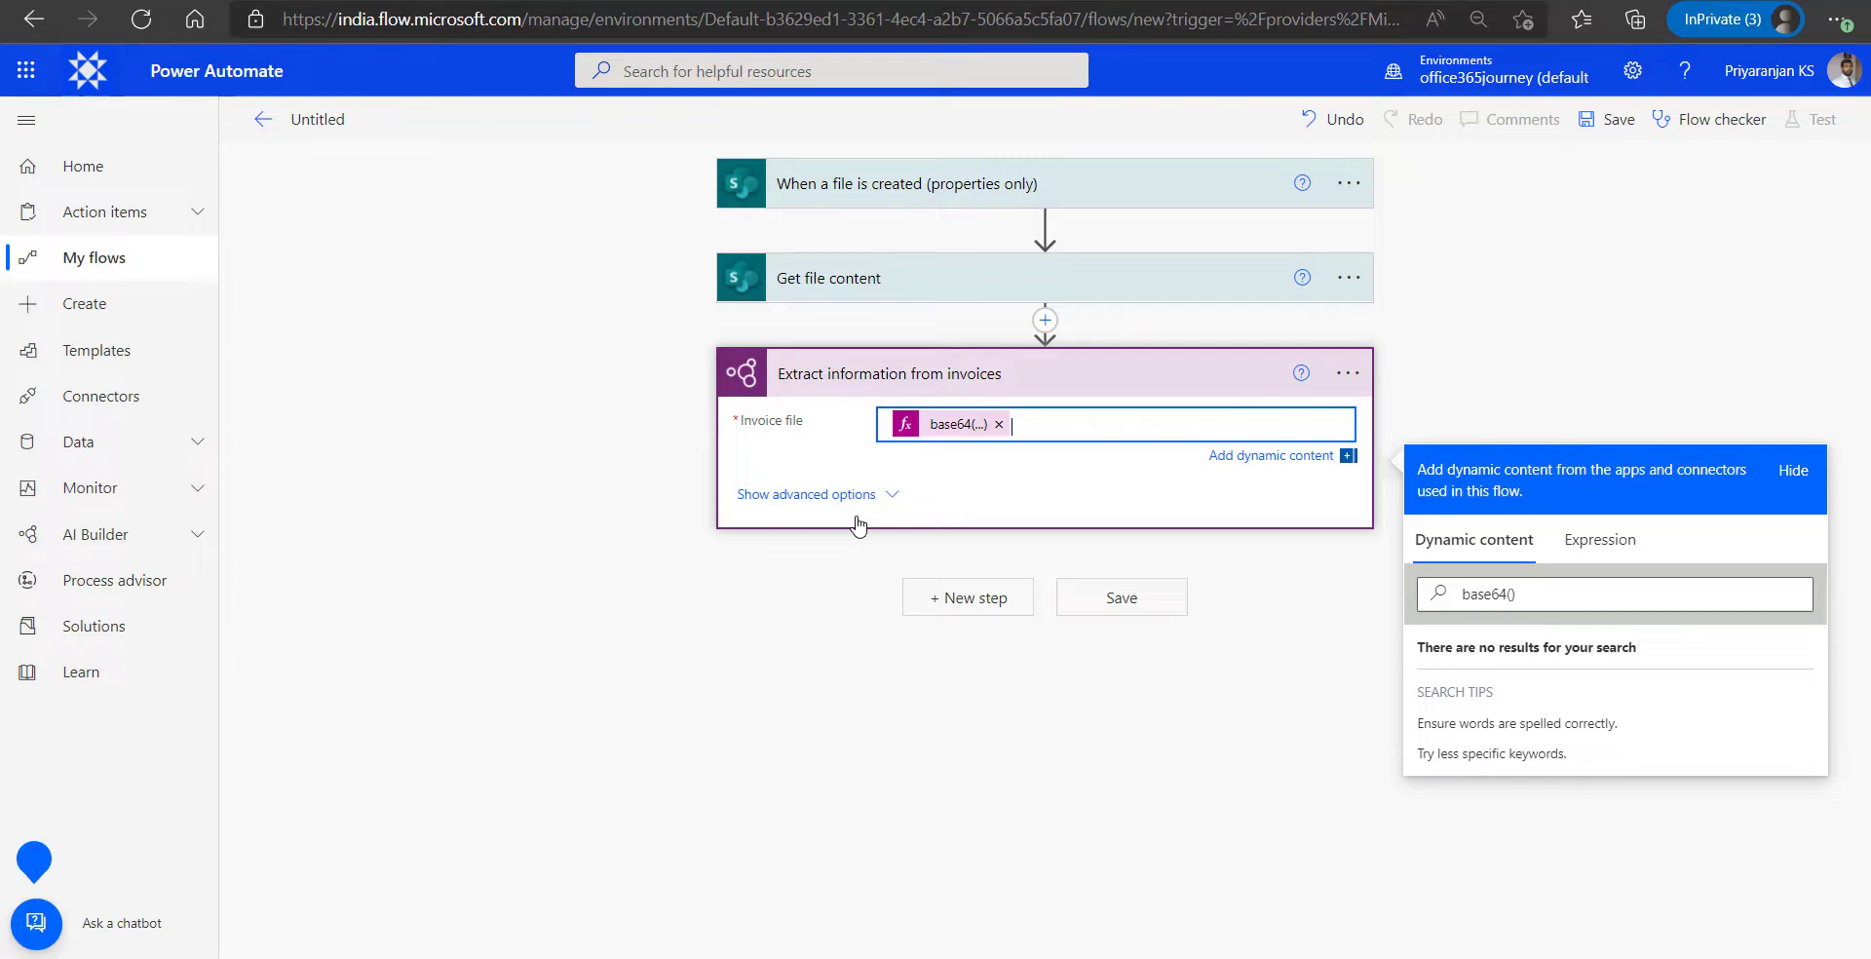
# - Add a SharePoint Create item action with Site Address set to Communication site
pyautogui.click(933, 609)
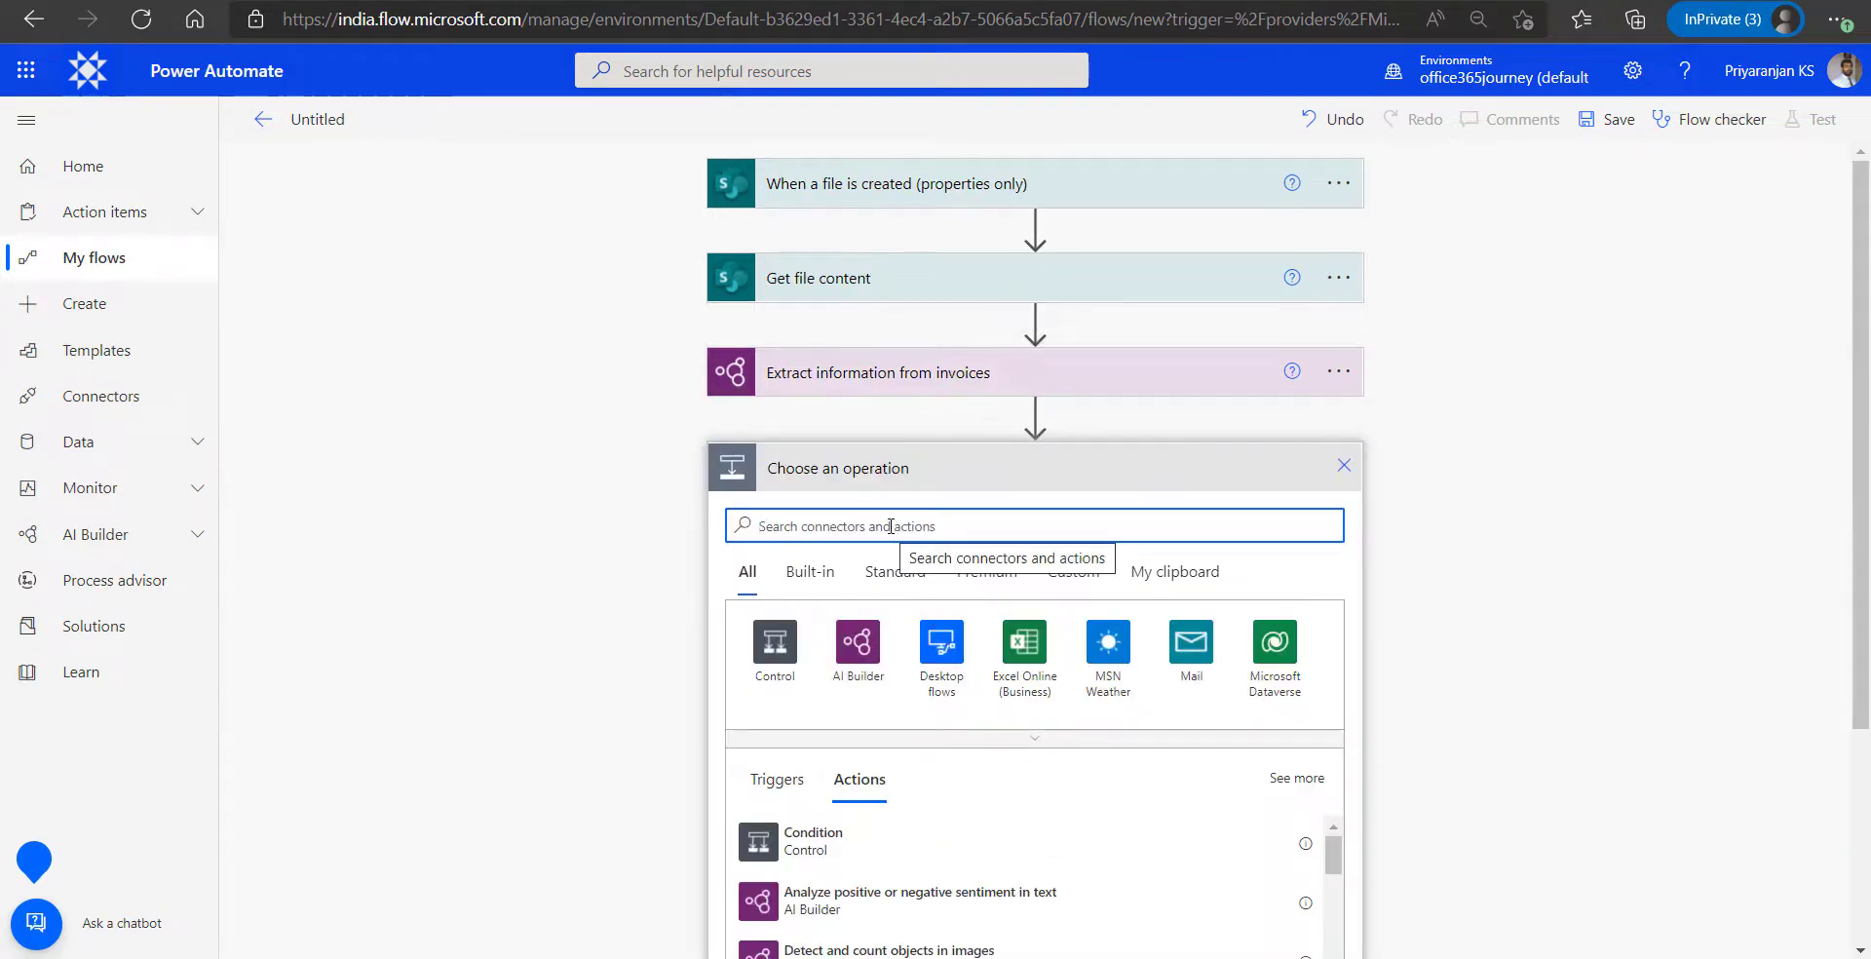
pyautogui.write('create item')
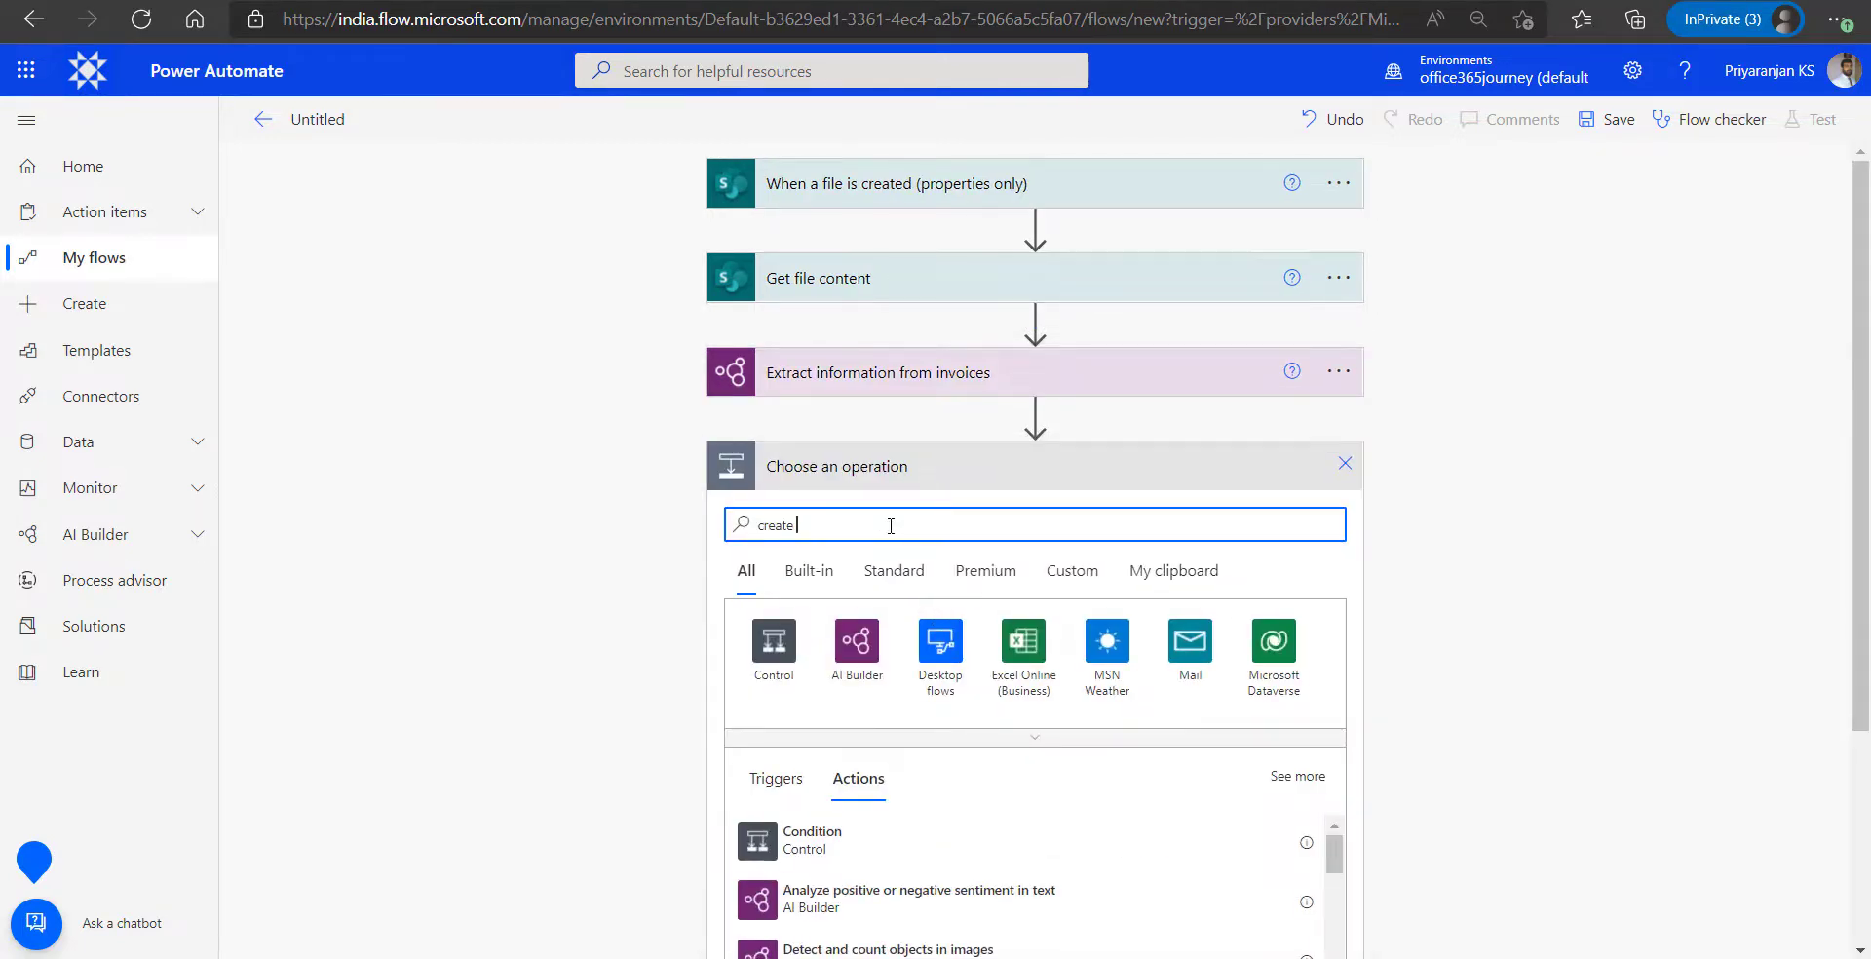
pyautogui.click(825, 850)
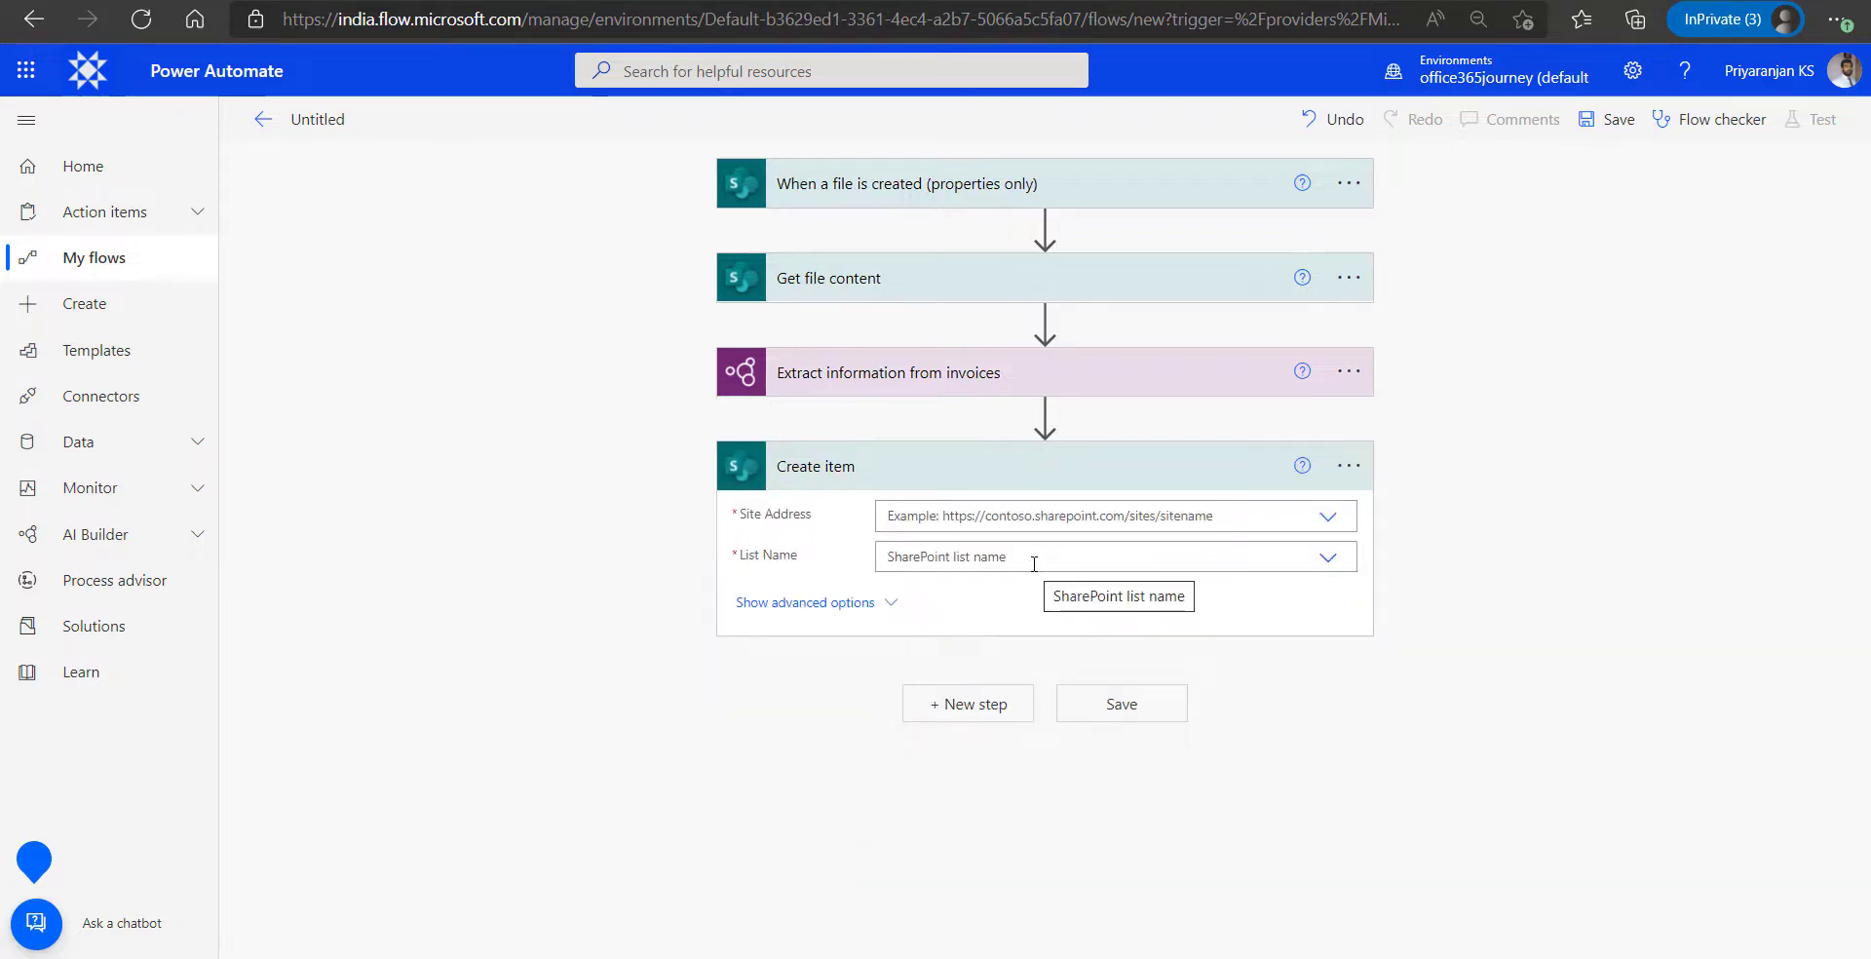
pyautogui.click(1325, 556)
pyautogui.click(1231, 577)
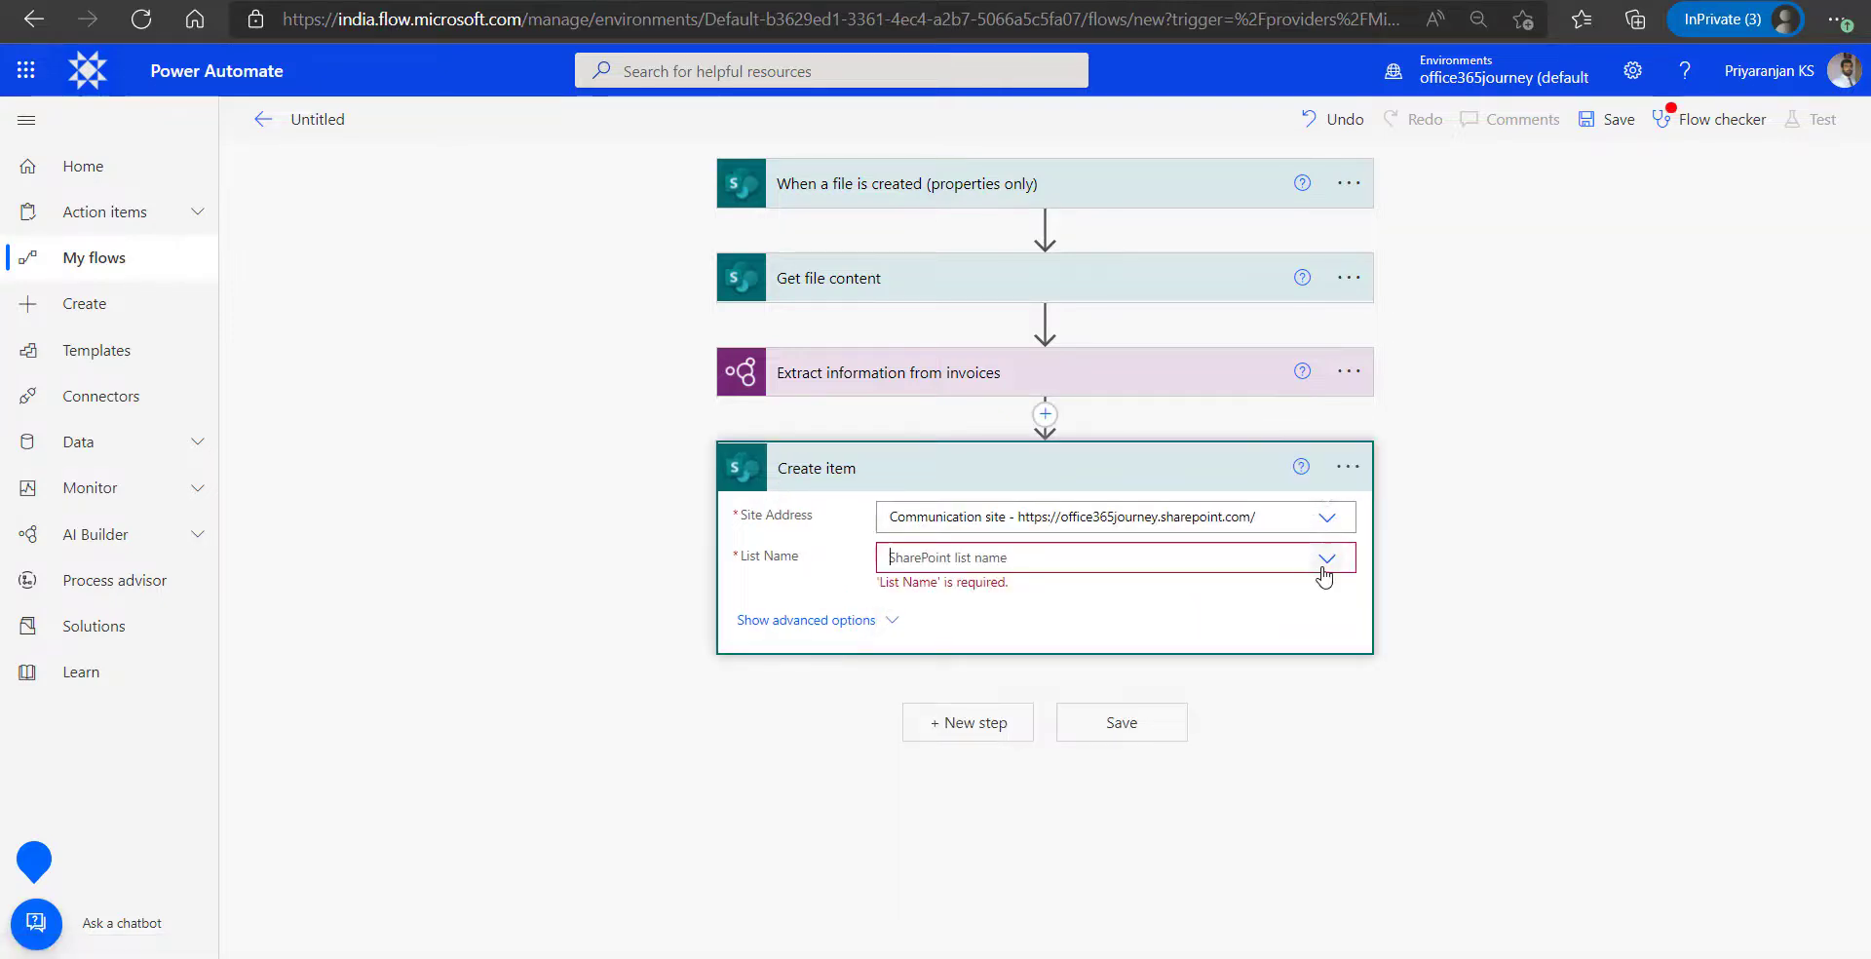
pyautogui.click(1320, 575)
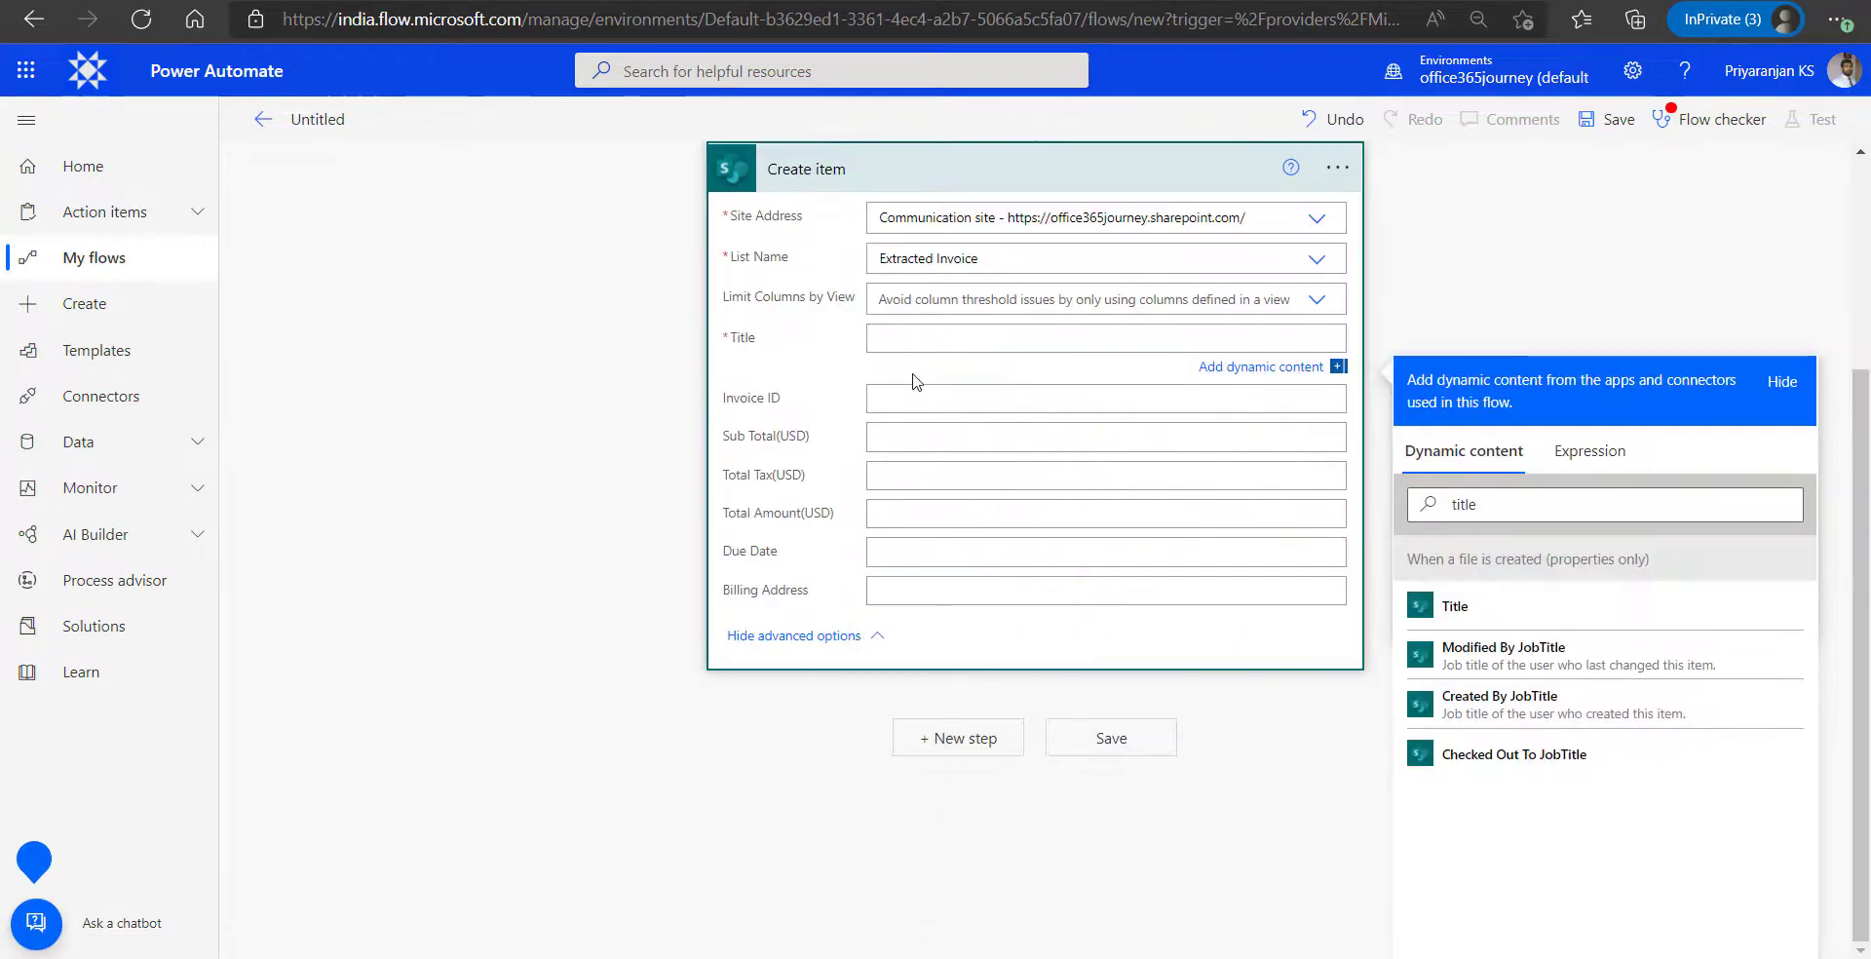
# - Fill Title with the file's Title and Invoice ID with the extracted invoice ID
pyautogui.click(893, 337)
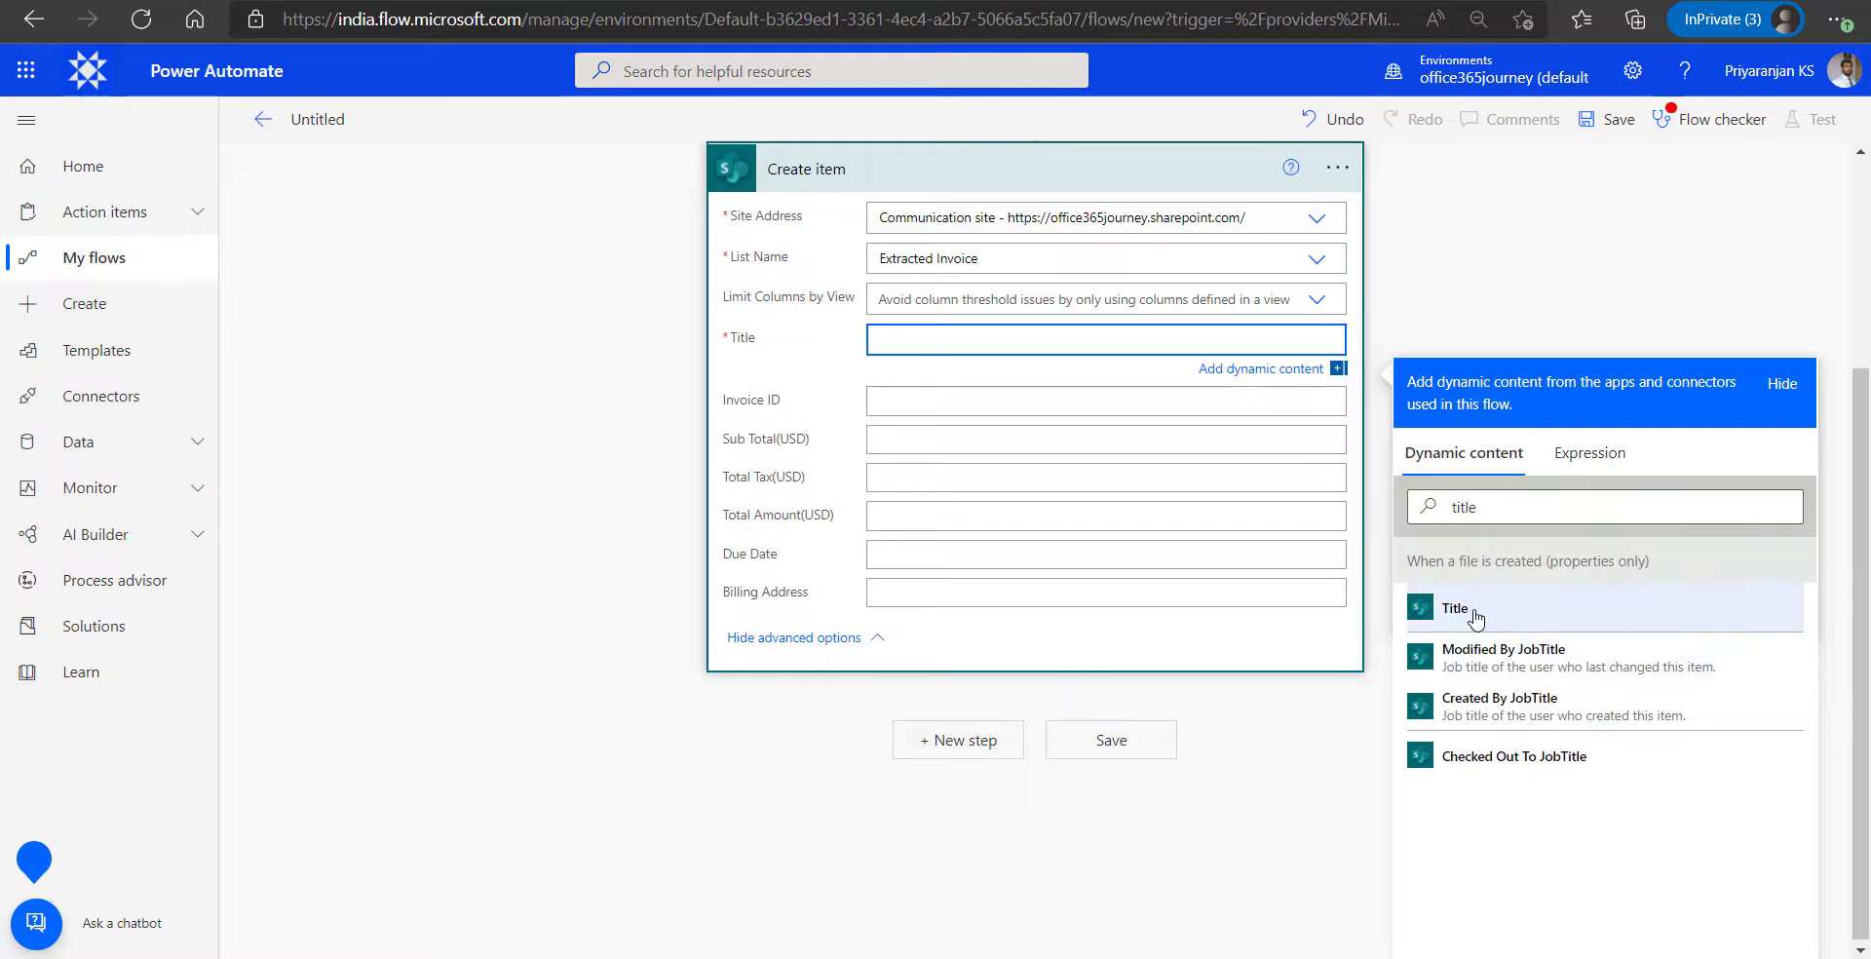
pyautogui.click(1456, 609)
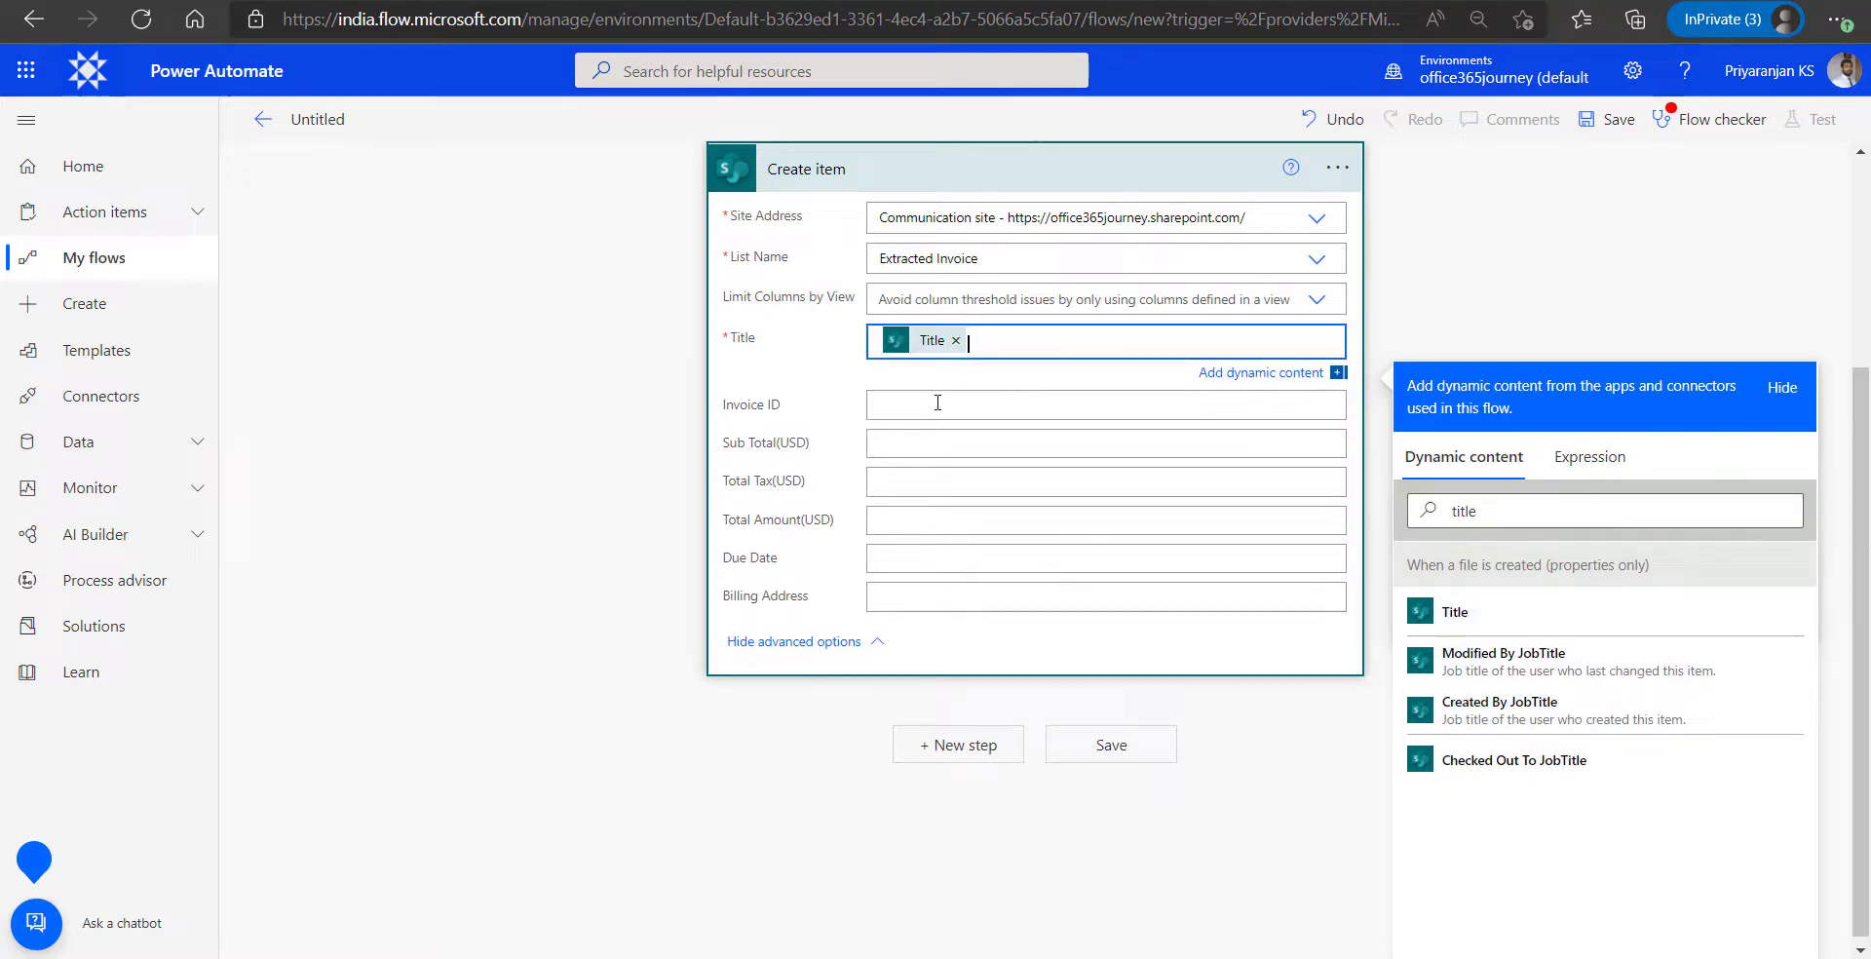
pyautogui.click(937, 403)
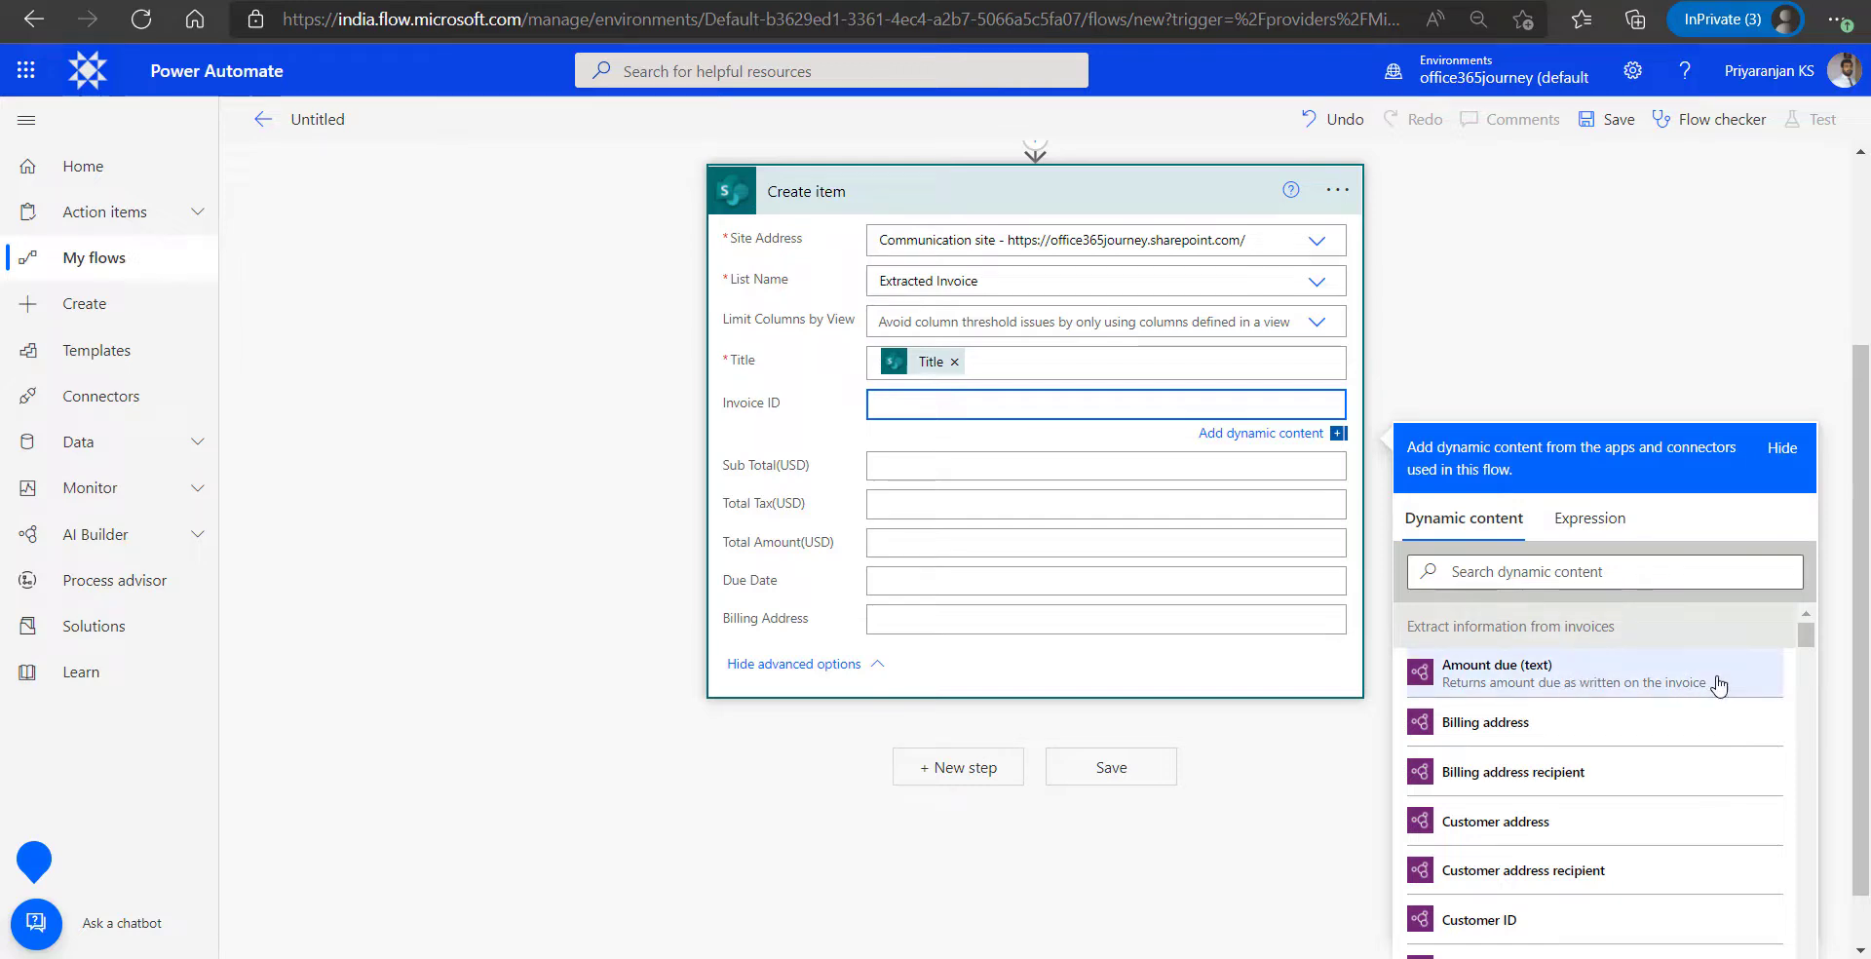
pyautogui.moveTo(1808, 629); pyautogui.dragTo(1806, 664)
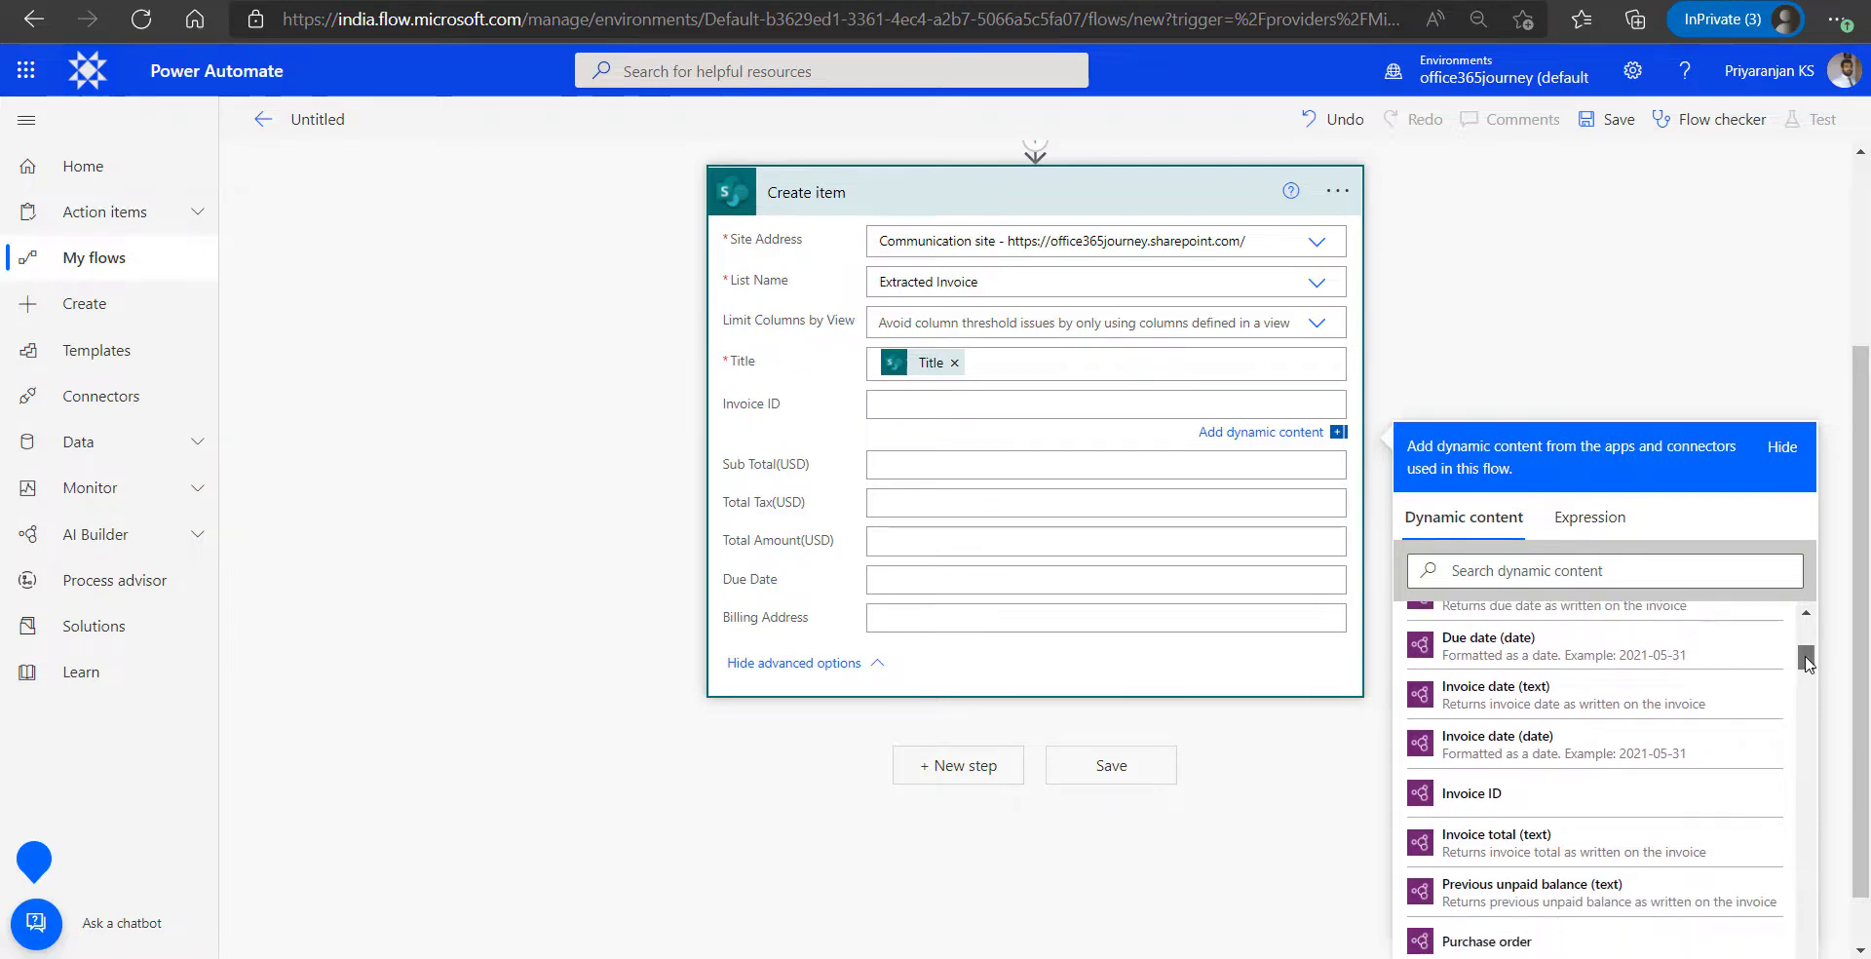
pyautogui.scroll(-10, 1806, 663)
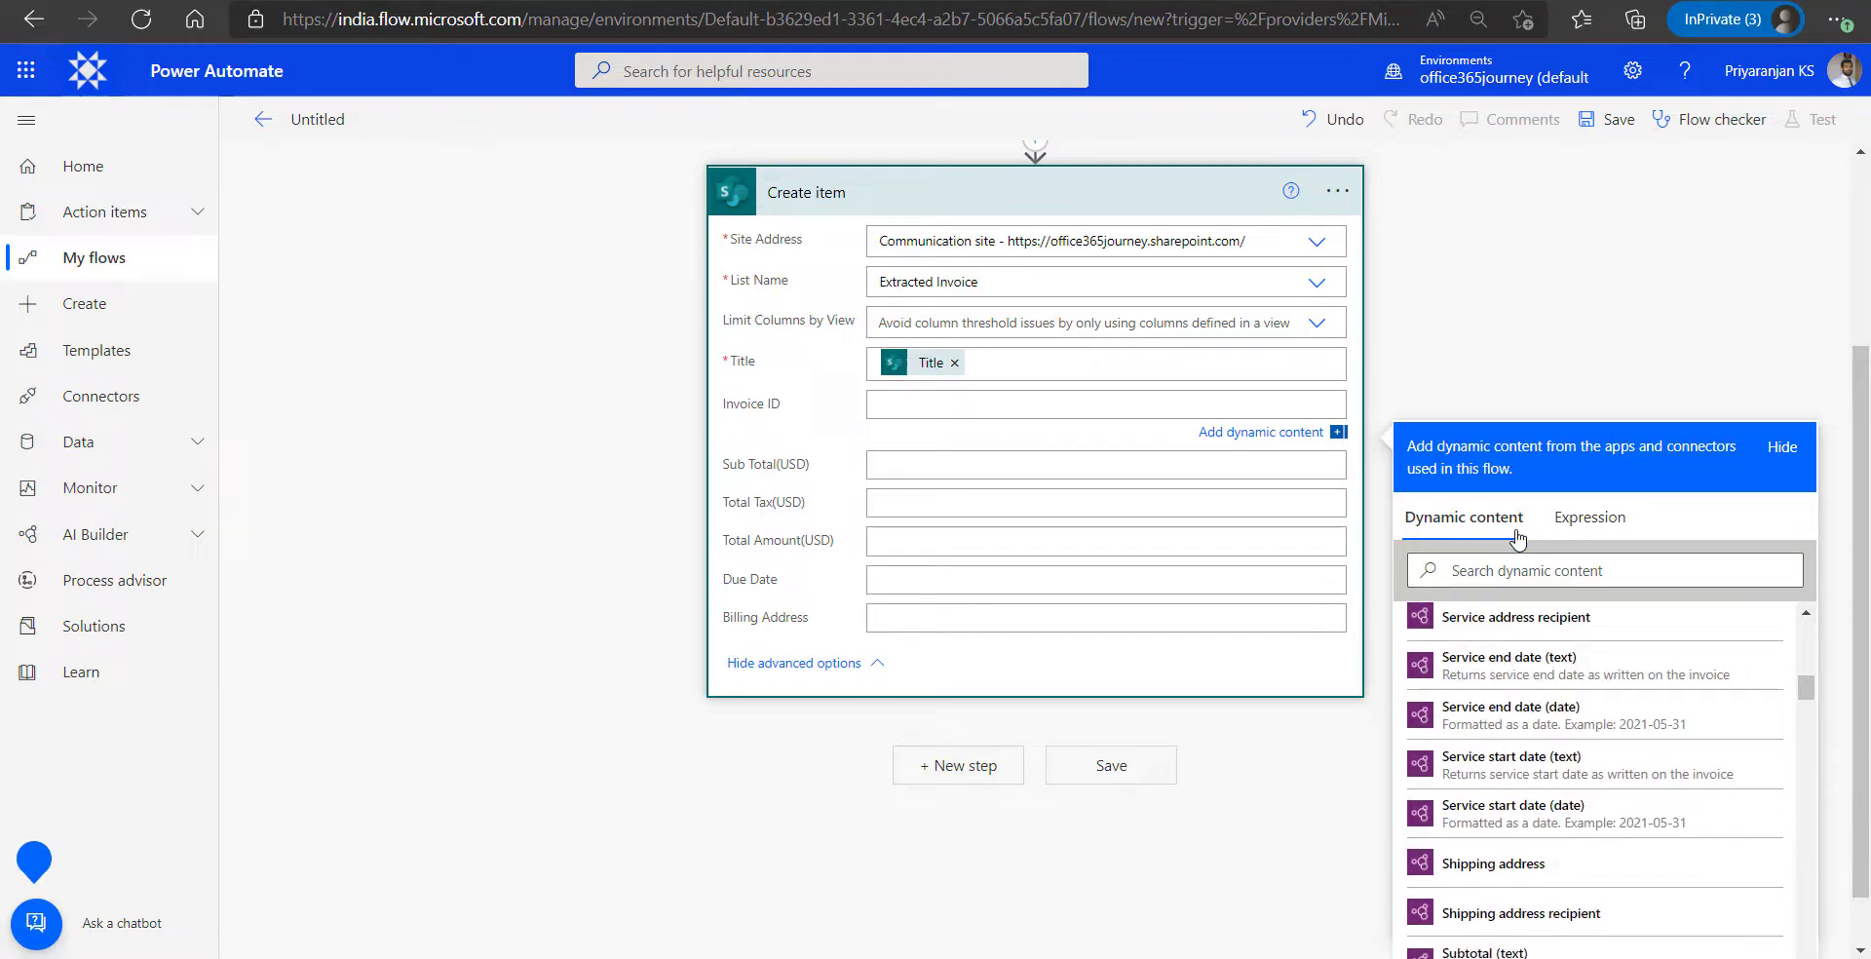
pyautogui.click(1454, 571)
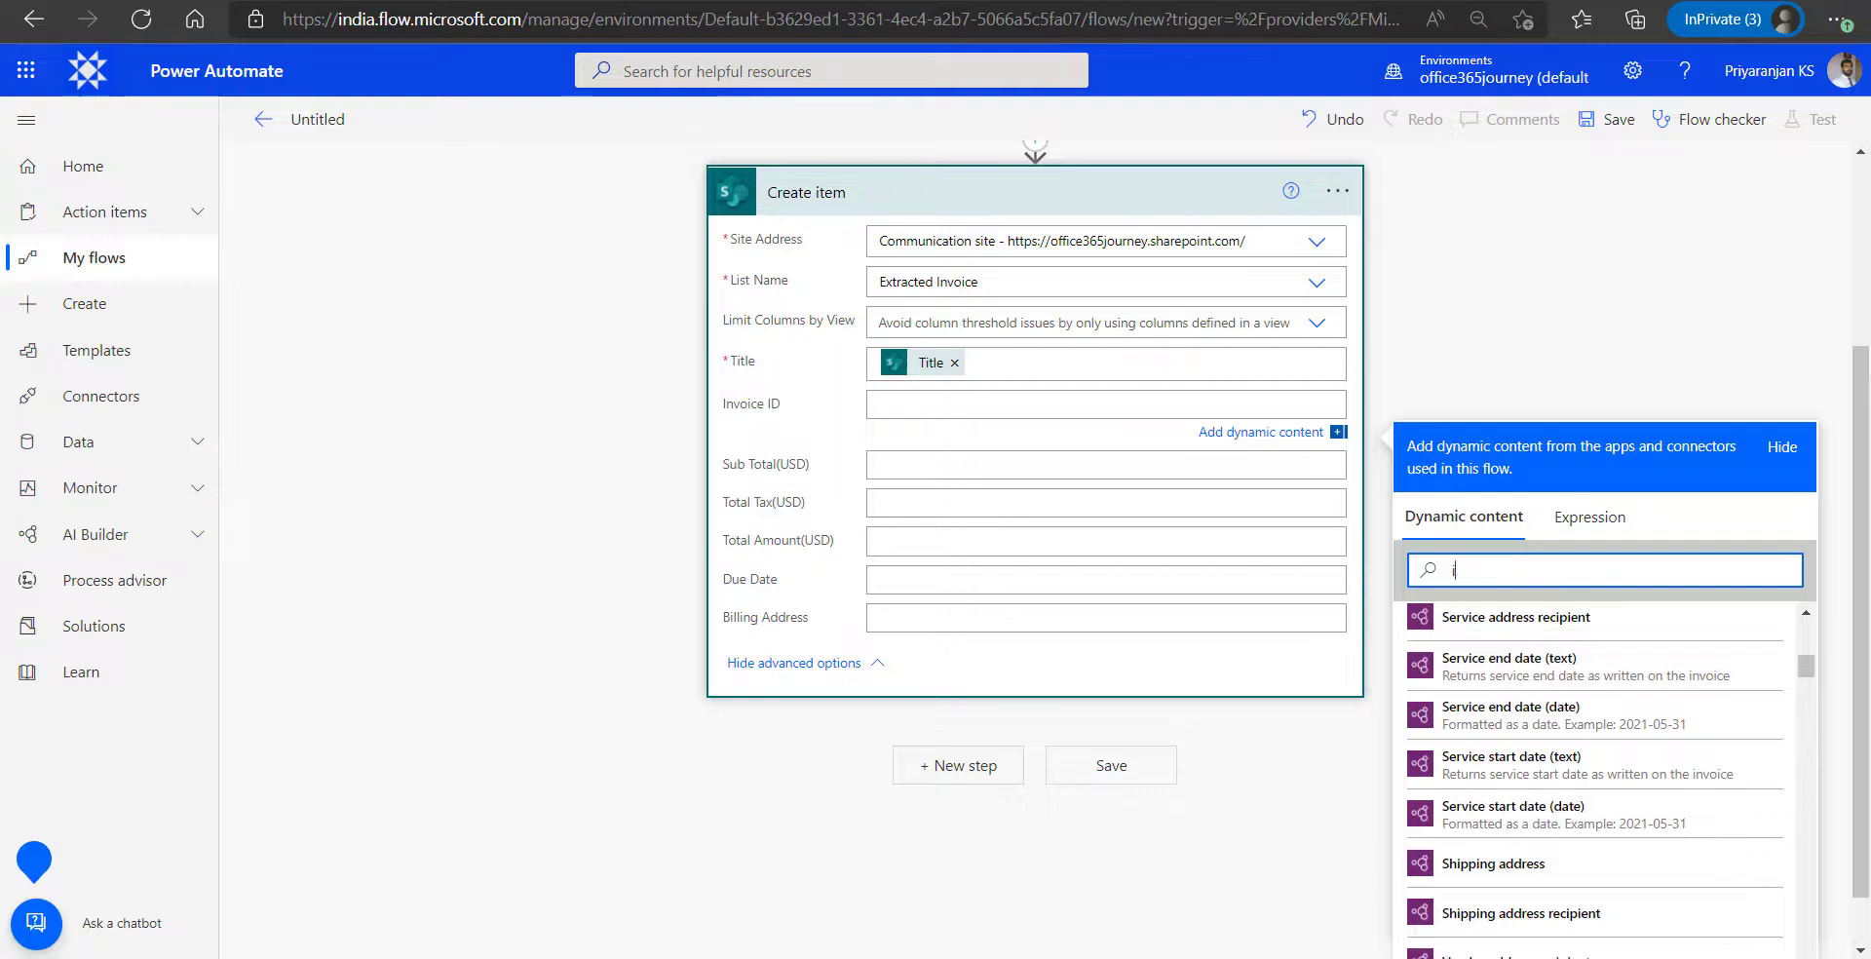
pyautogui.write('inv')
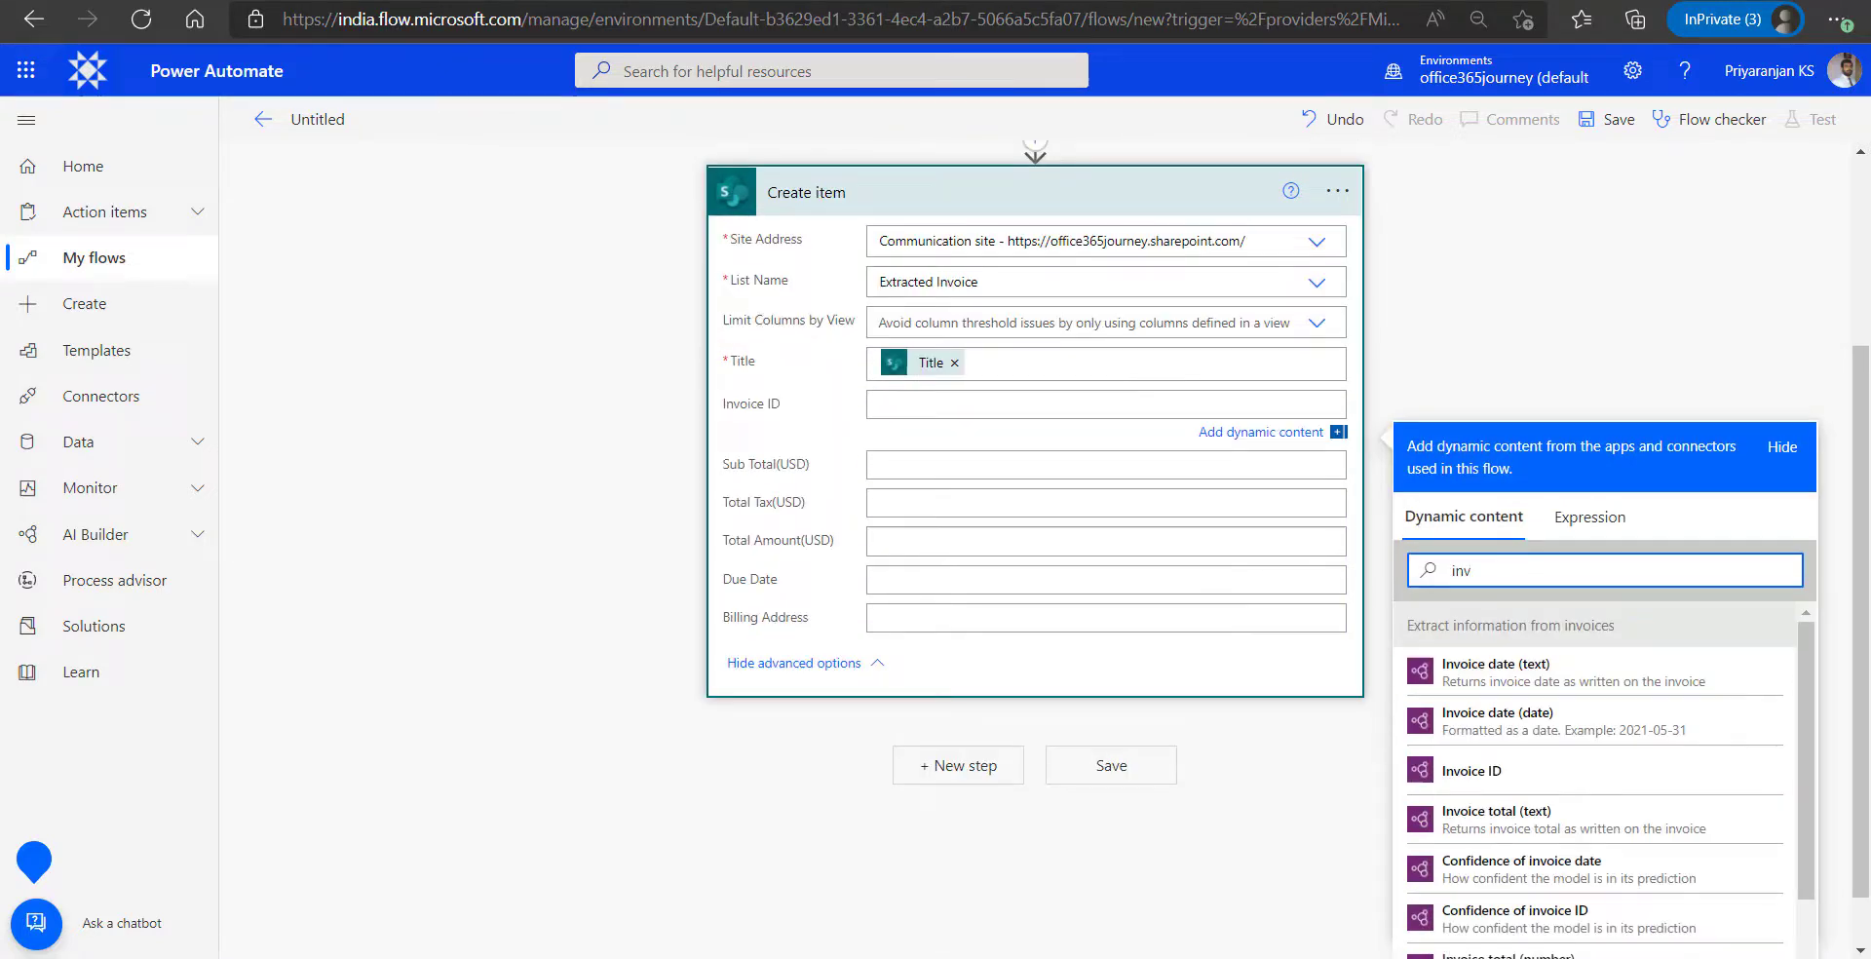
pyautogui.click(1473, 771)
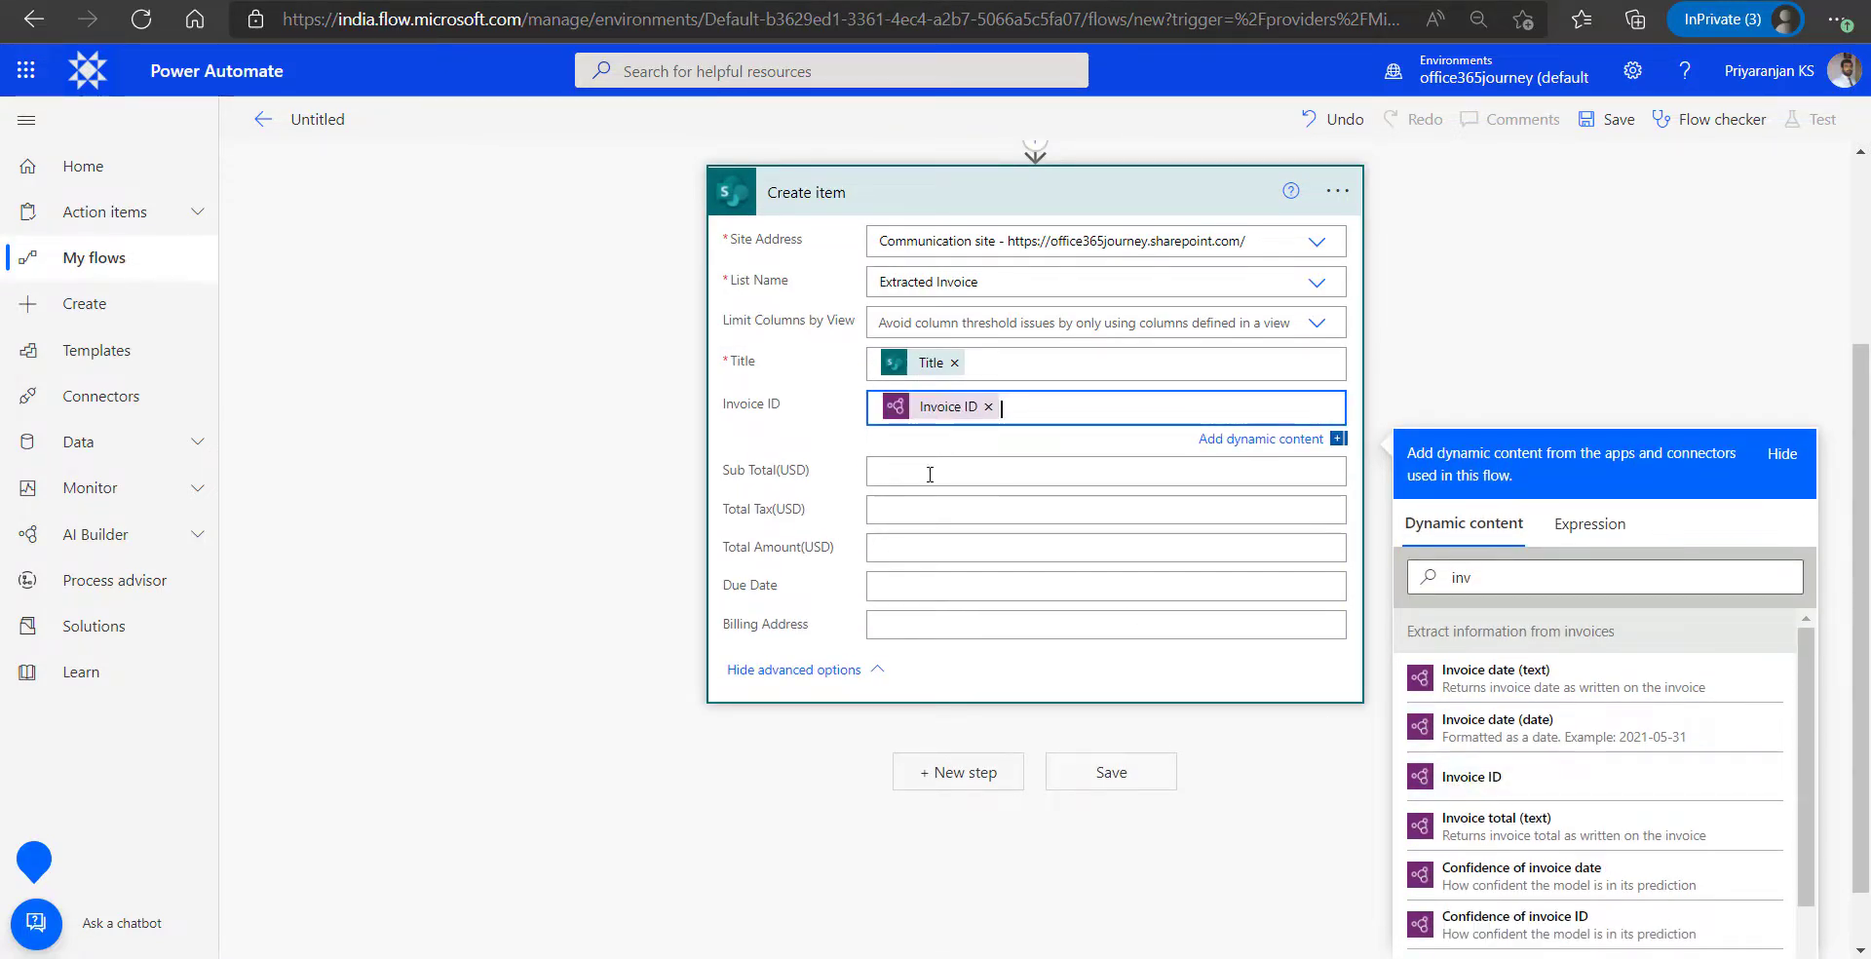
# - Fill Sub Total with Subtotal (number) and Total Tax with Total tax (text)
pyautogui.click(914, 473)
pyautogui.click(1532, 632)
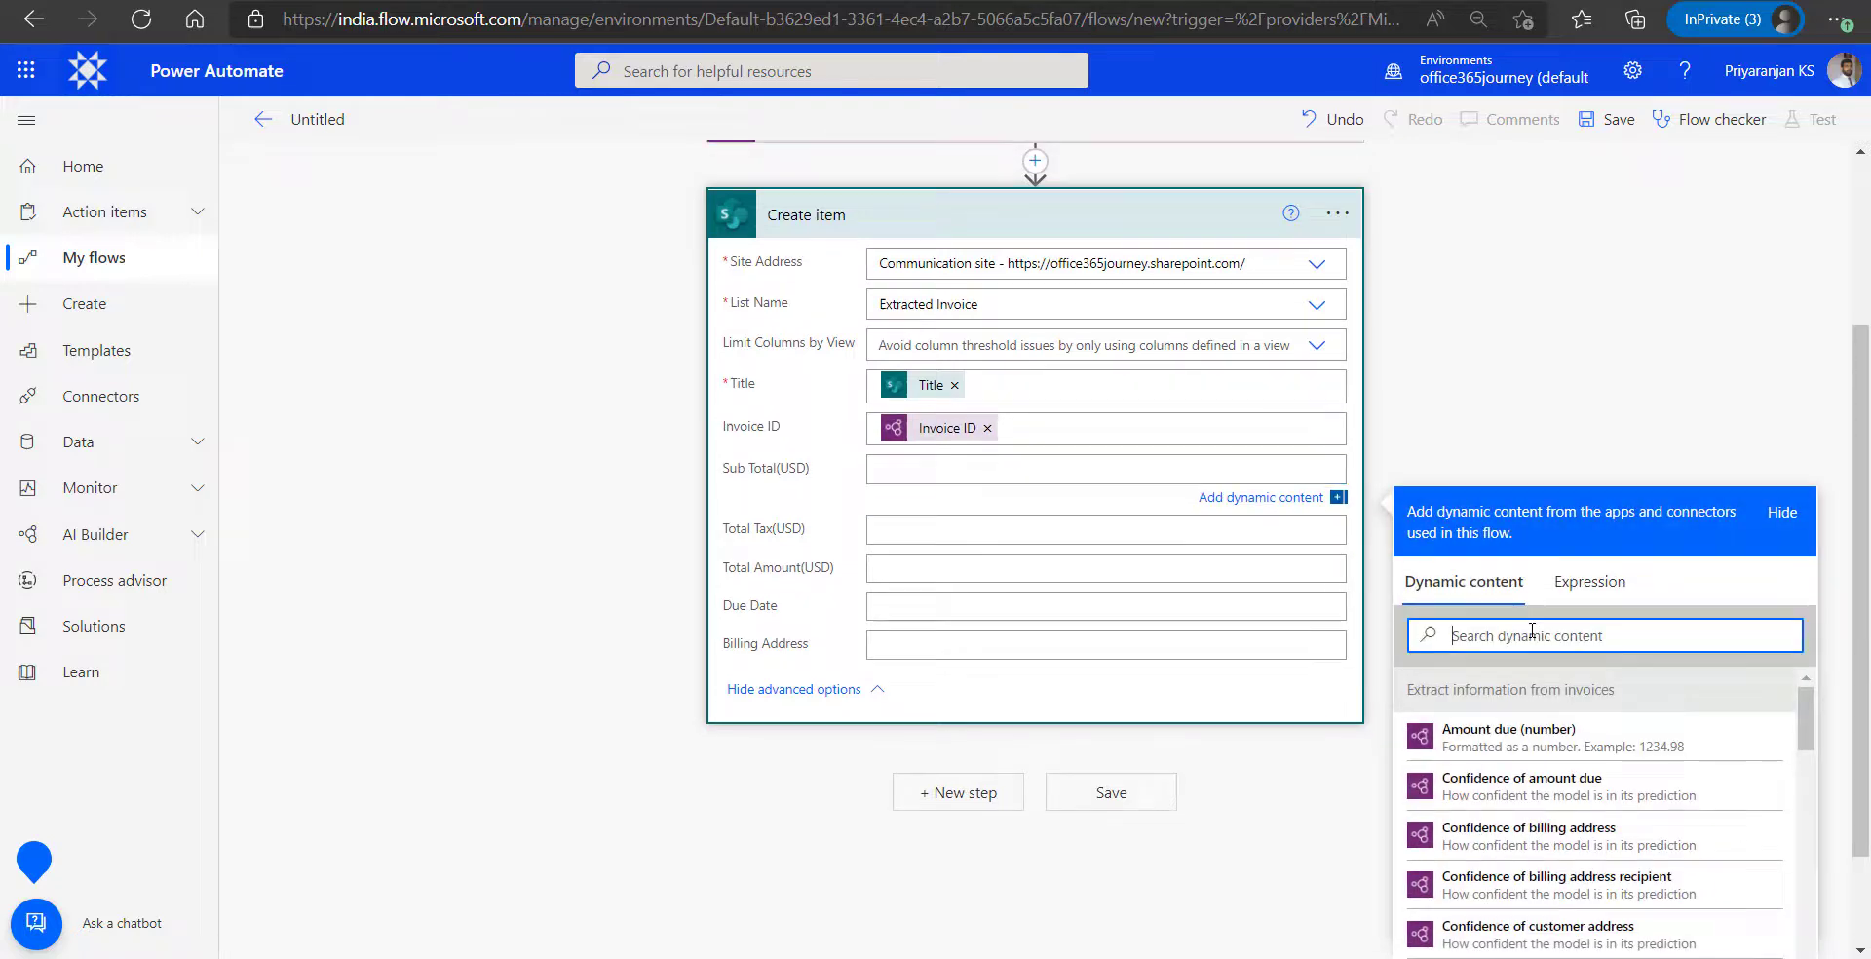
pyautogui.write('sub to')
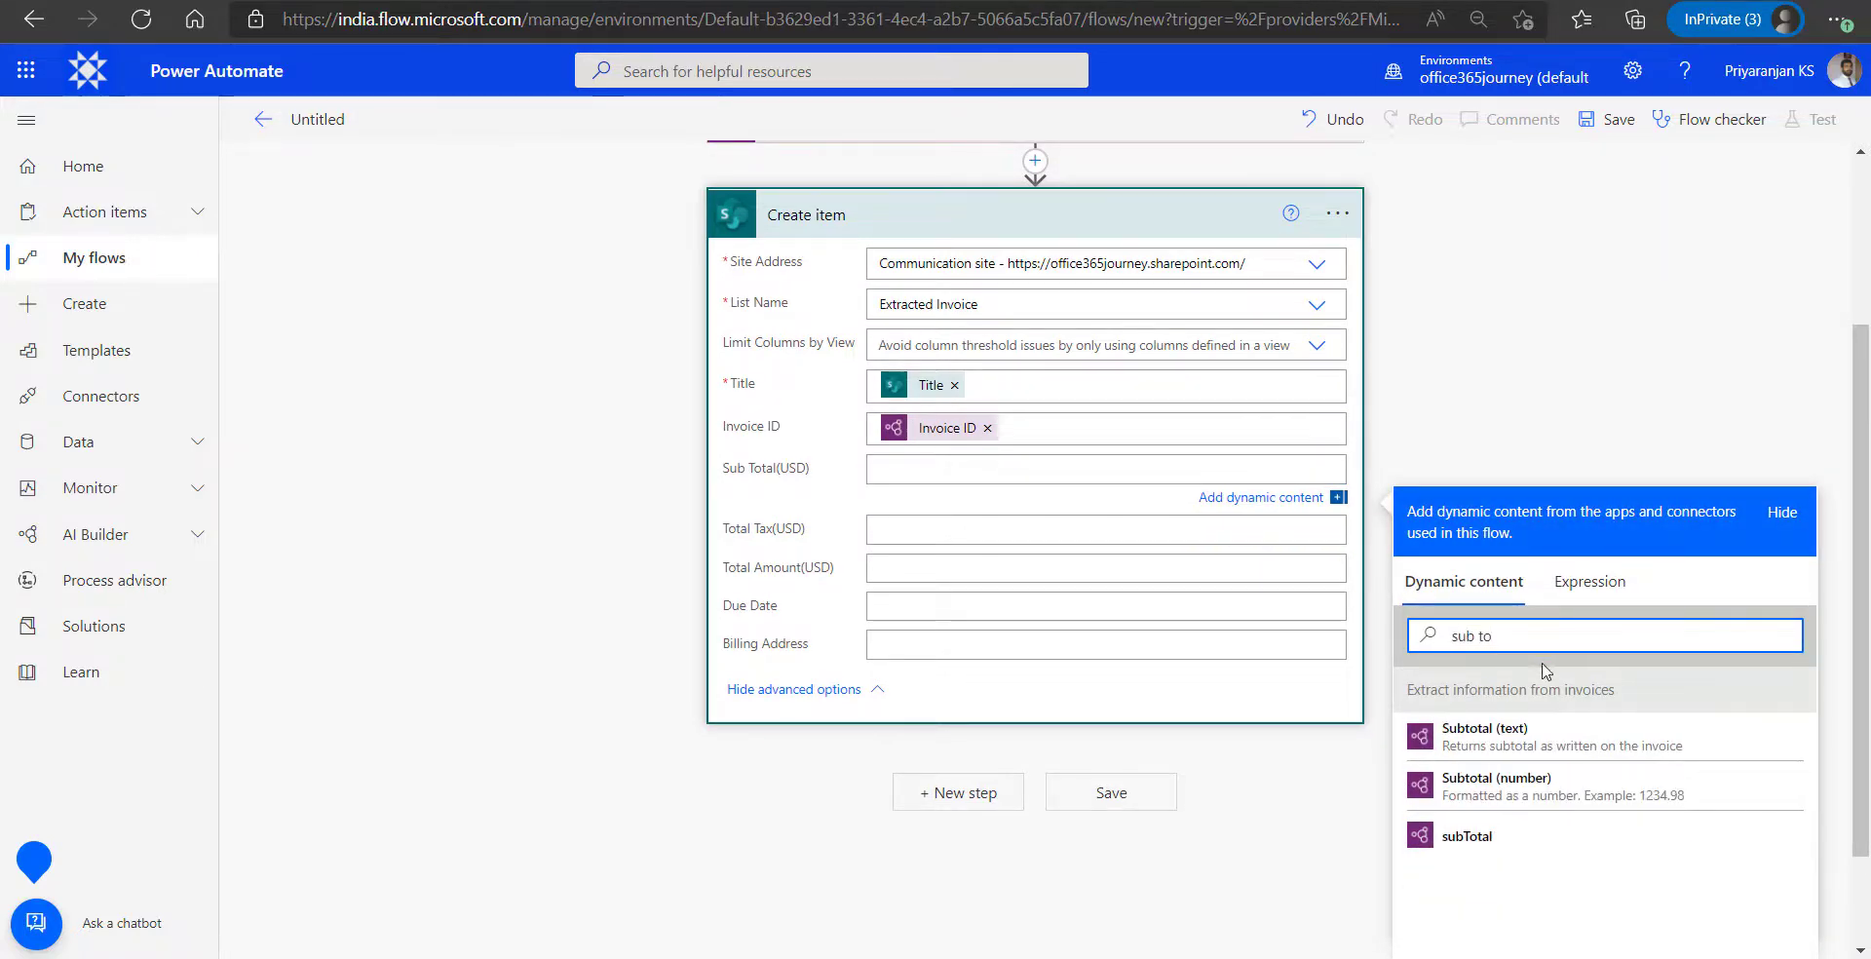
pyautogui.click(1497, 794)
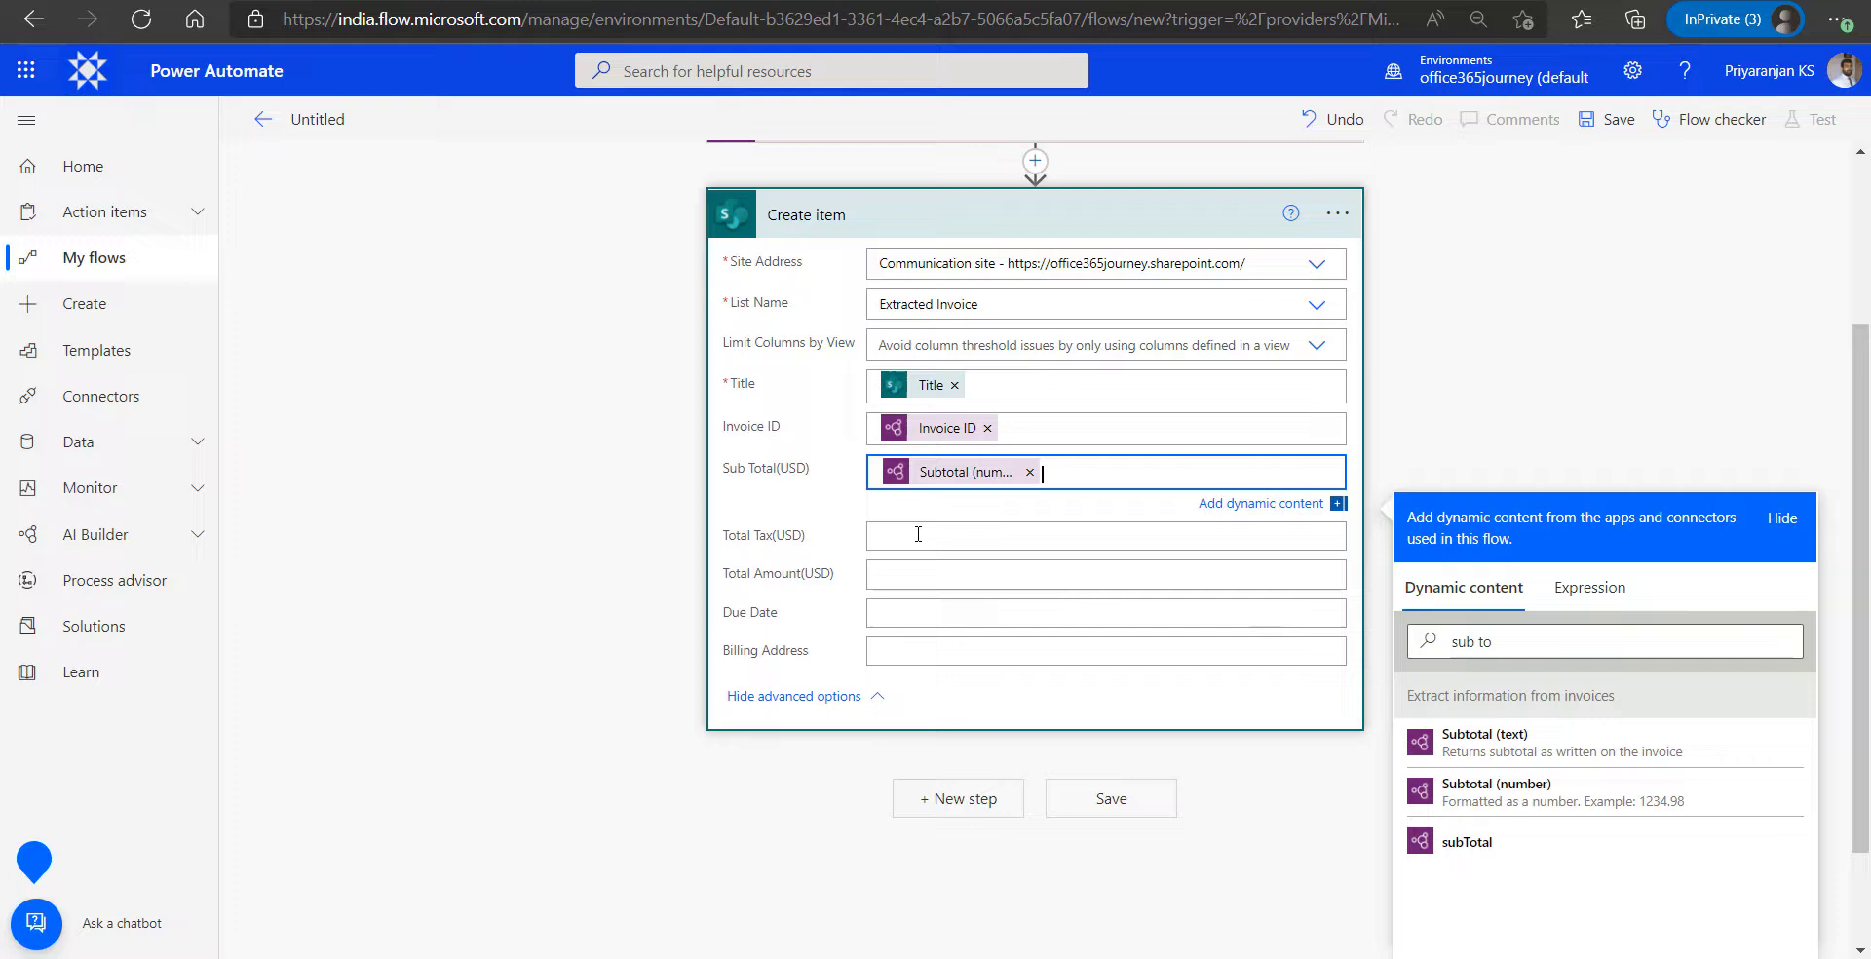
pyautogui.click(918, 535)
pyautogui.write('tot')
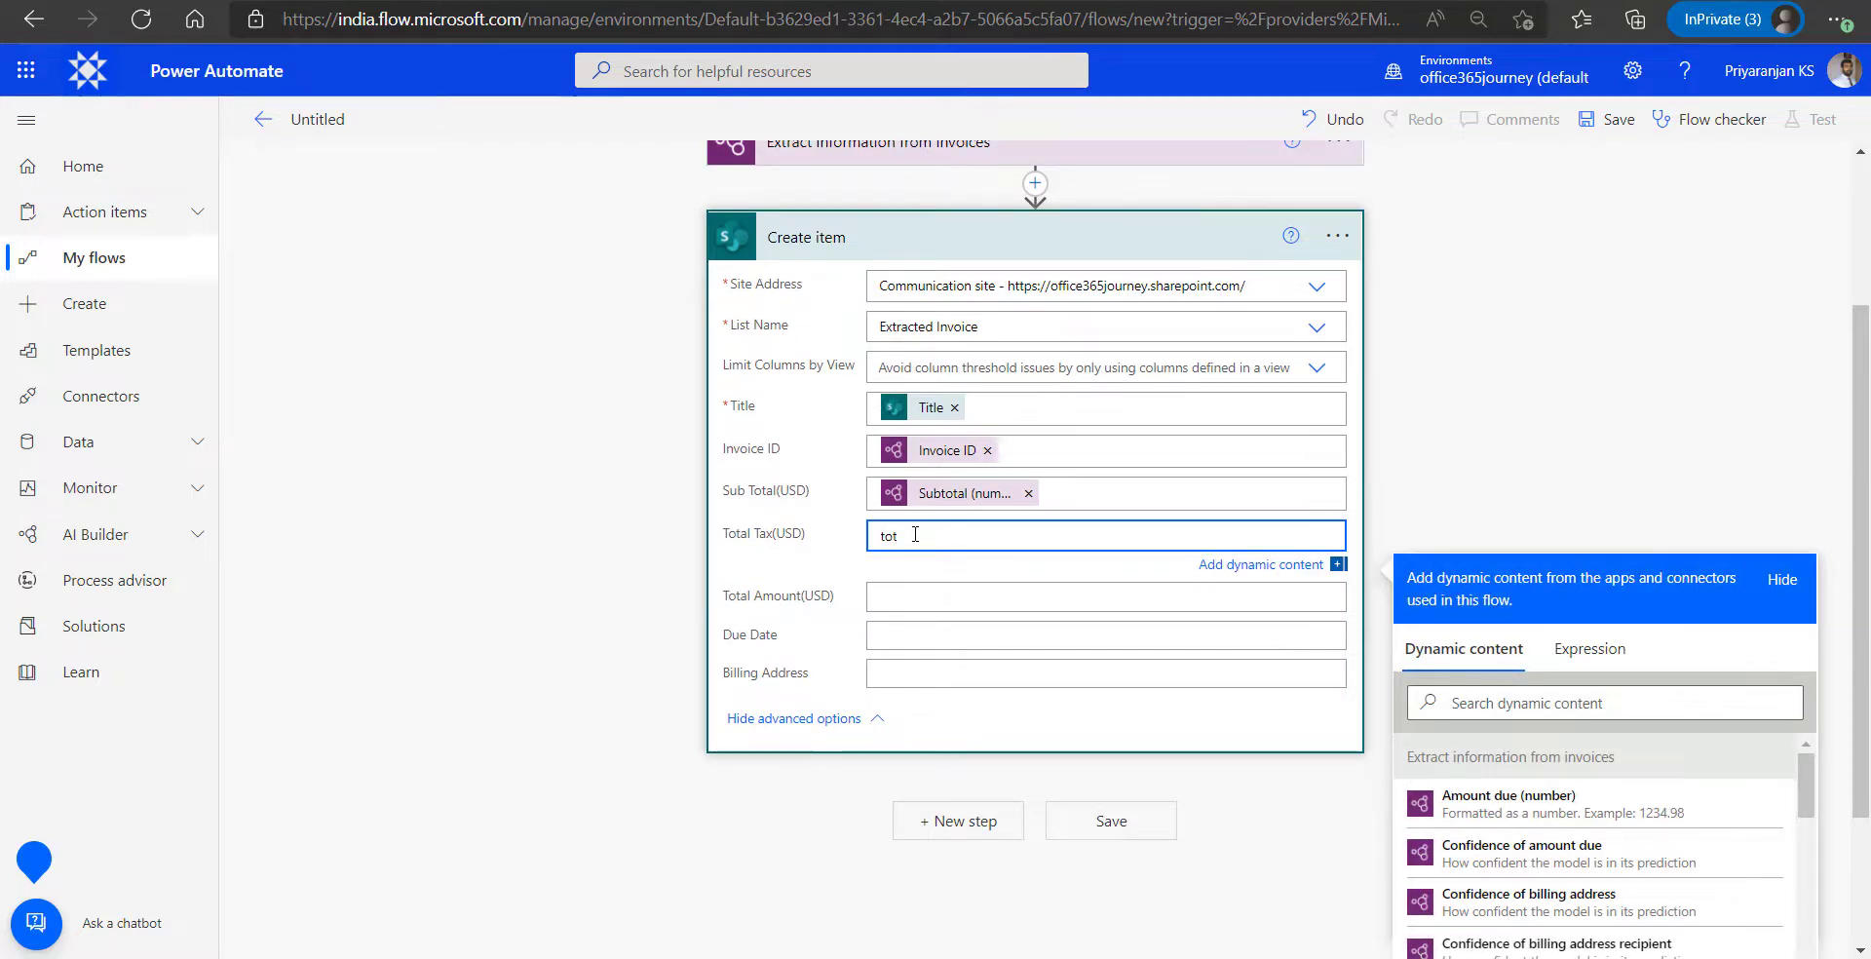
pyautogui.click(1491, 693)
pyautogui.write('tota')
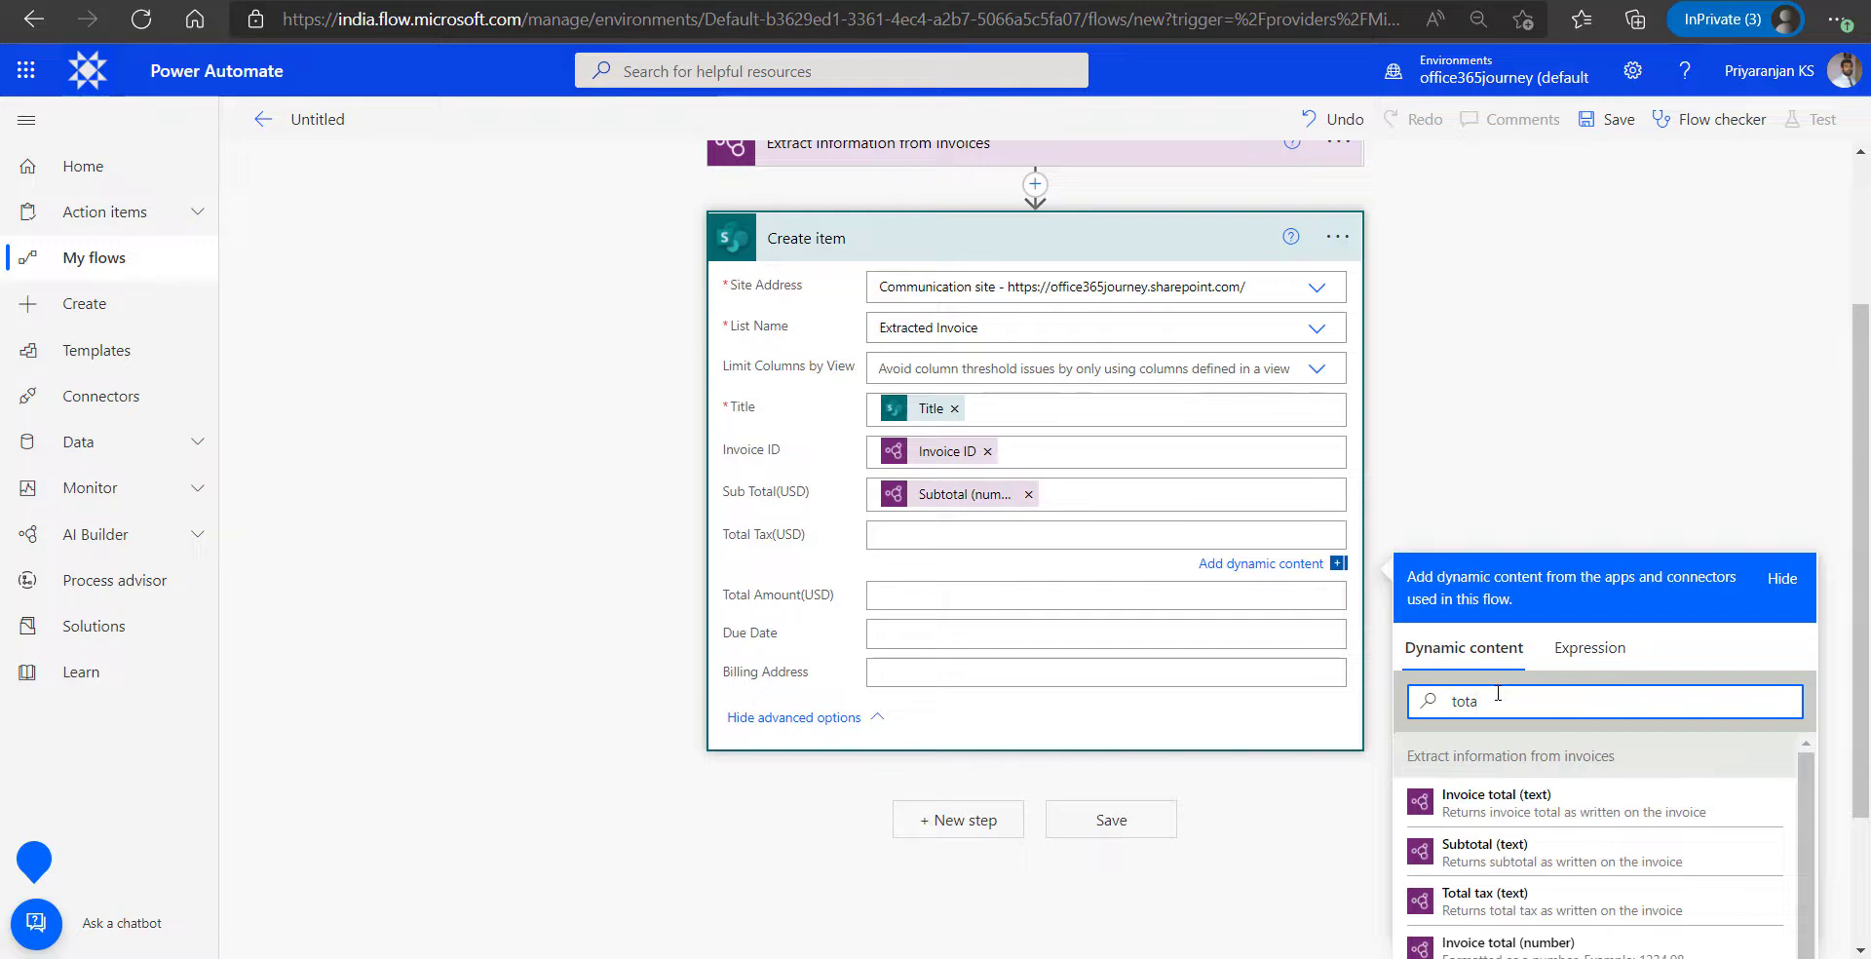
pyautogui.click(1517, 897)
pyautogui.click(959, 621)
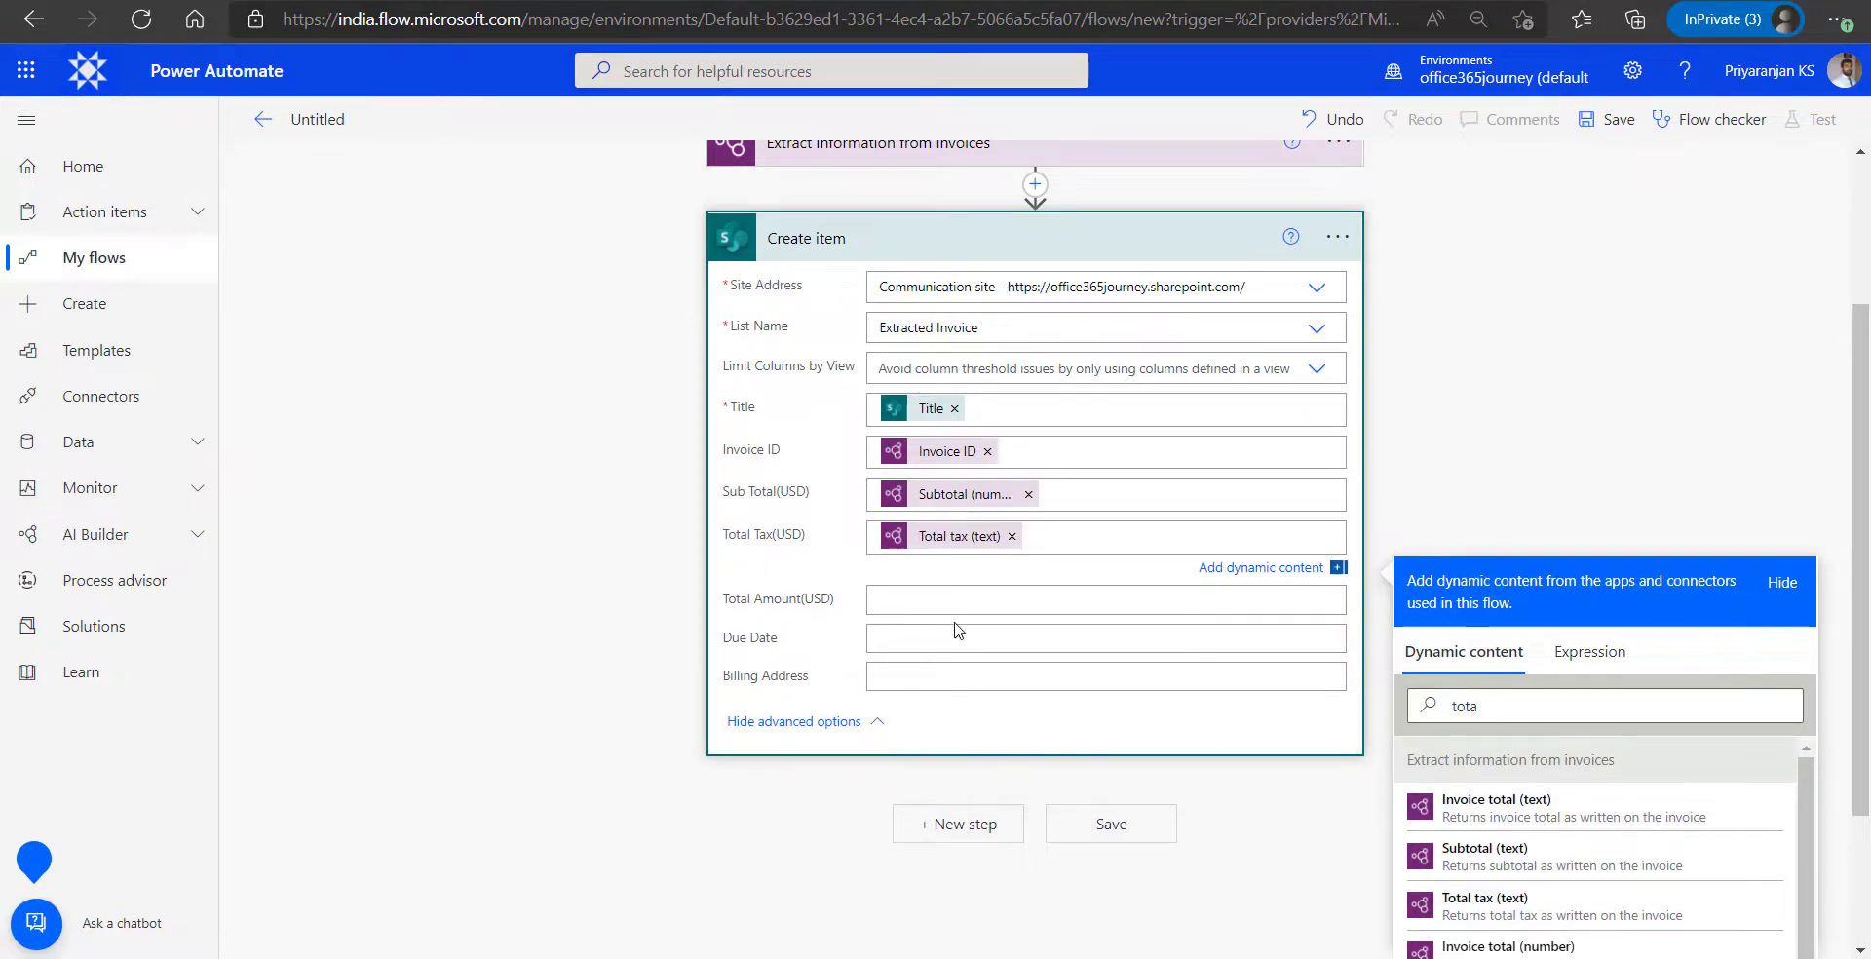
pyautogui.scroll(1, 958, 644)
# - Map Invoice total into Total Amount and Due date (text) into Due Date
pyautogui.click(925, 713)
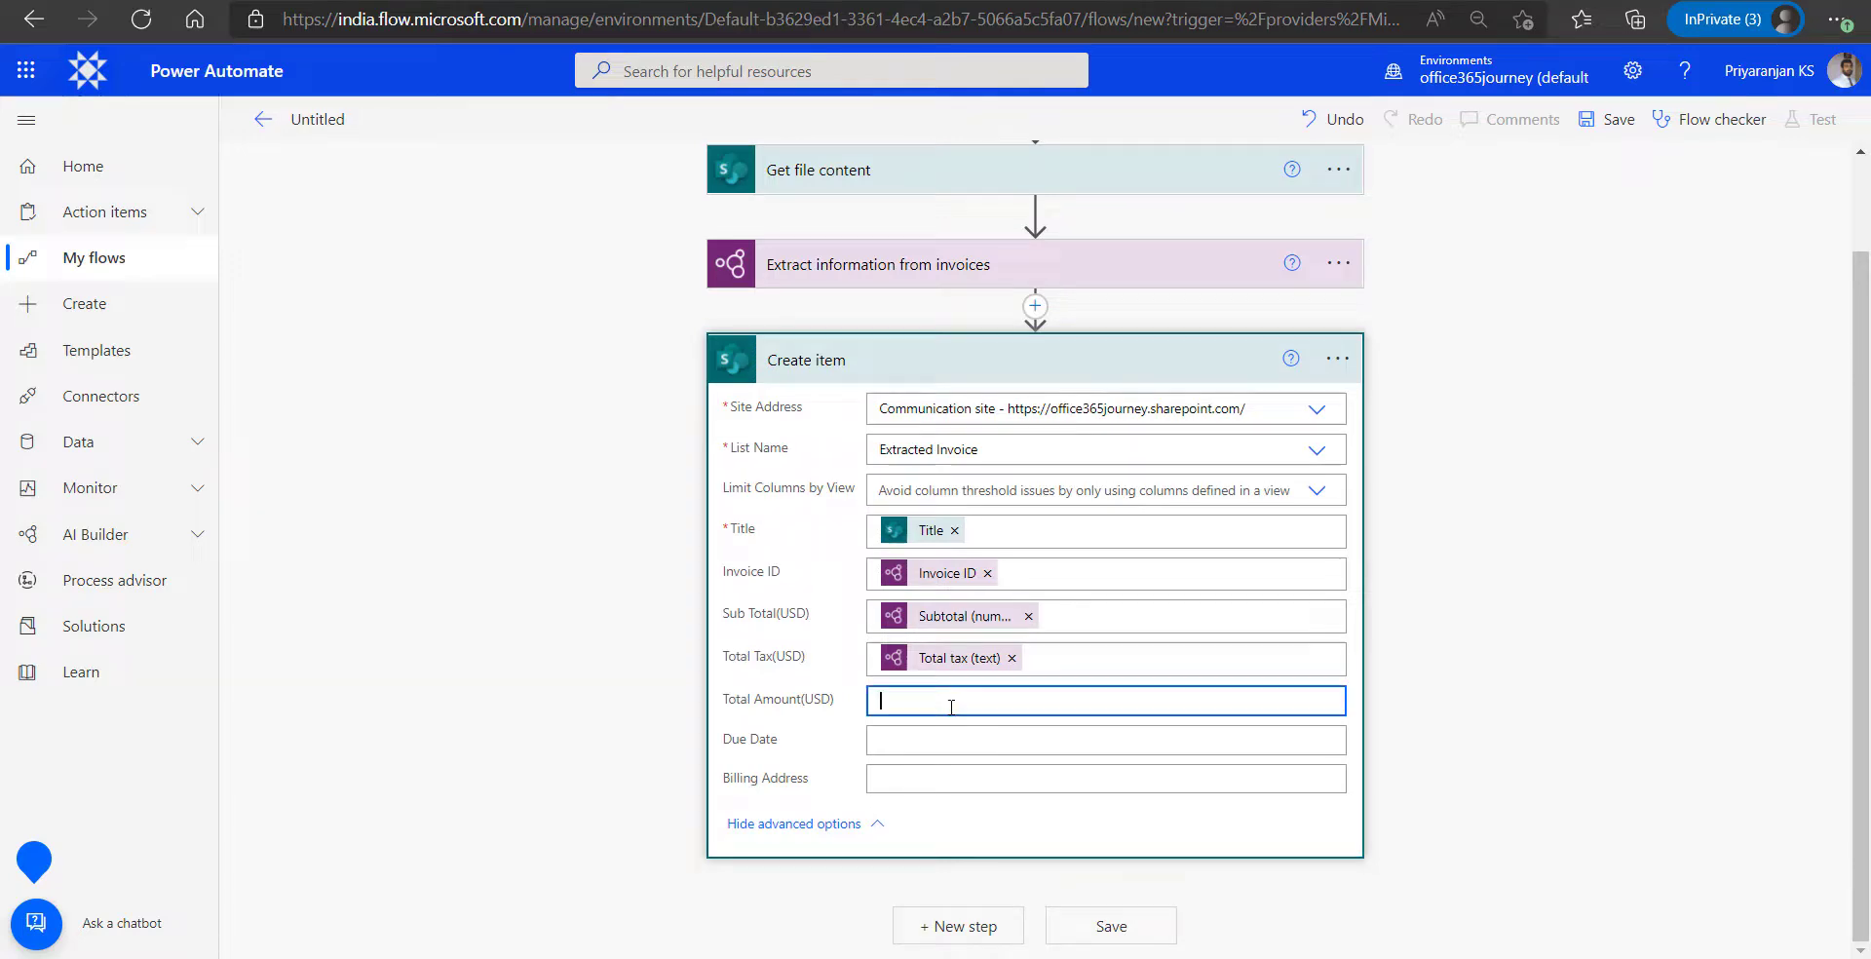
pyautogui.click(1559, 797)
pyautogui.write('total')
pyautogui.scroll(-3, 1072, 585)
pyautogui.click(1481, 624)
pyautogui.click(952, 402)
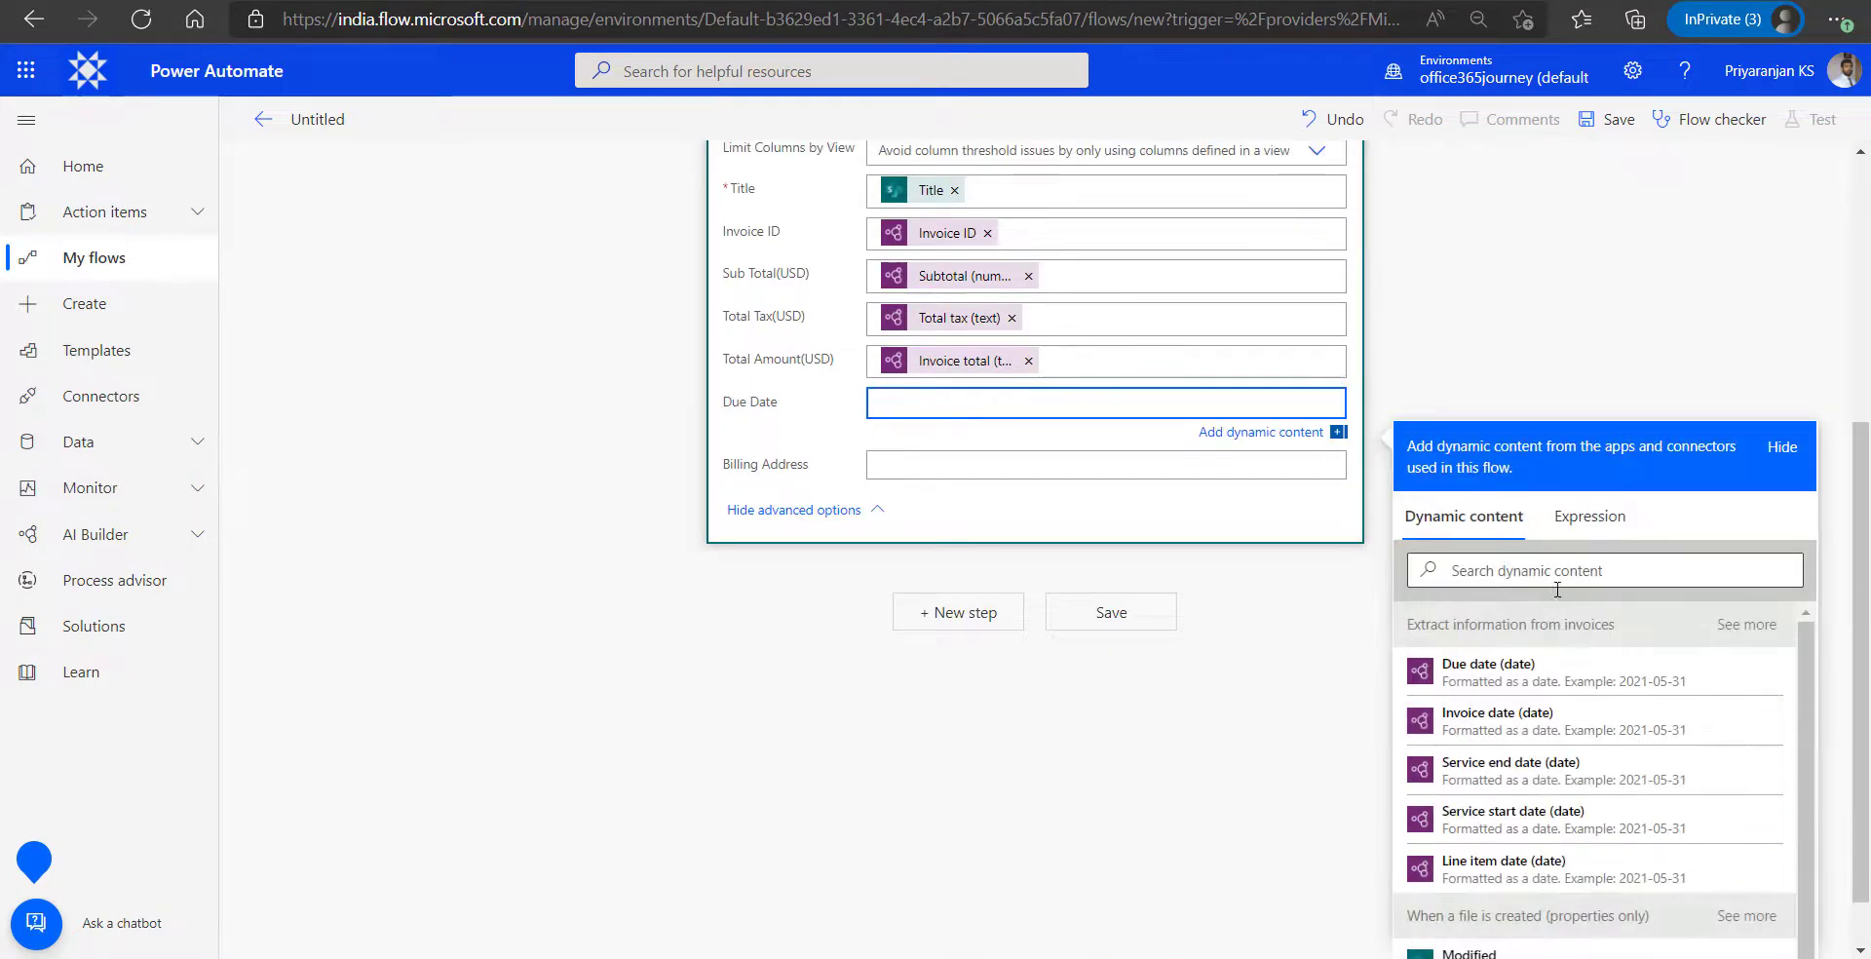
pyautogui.click(1583, 569)
pyautogui.write('Due')
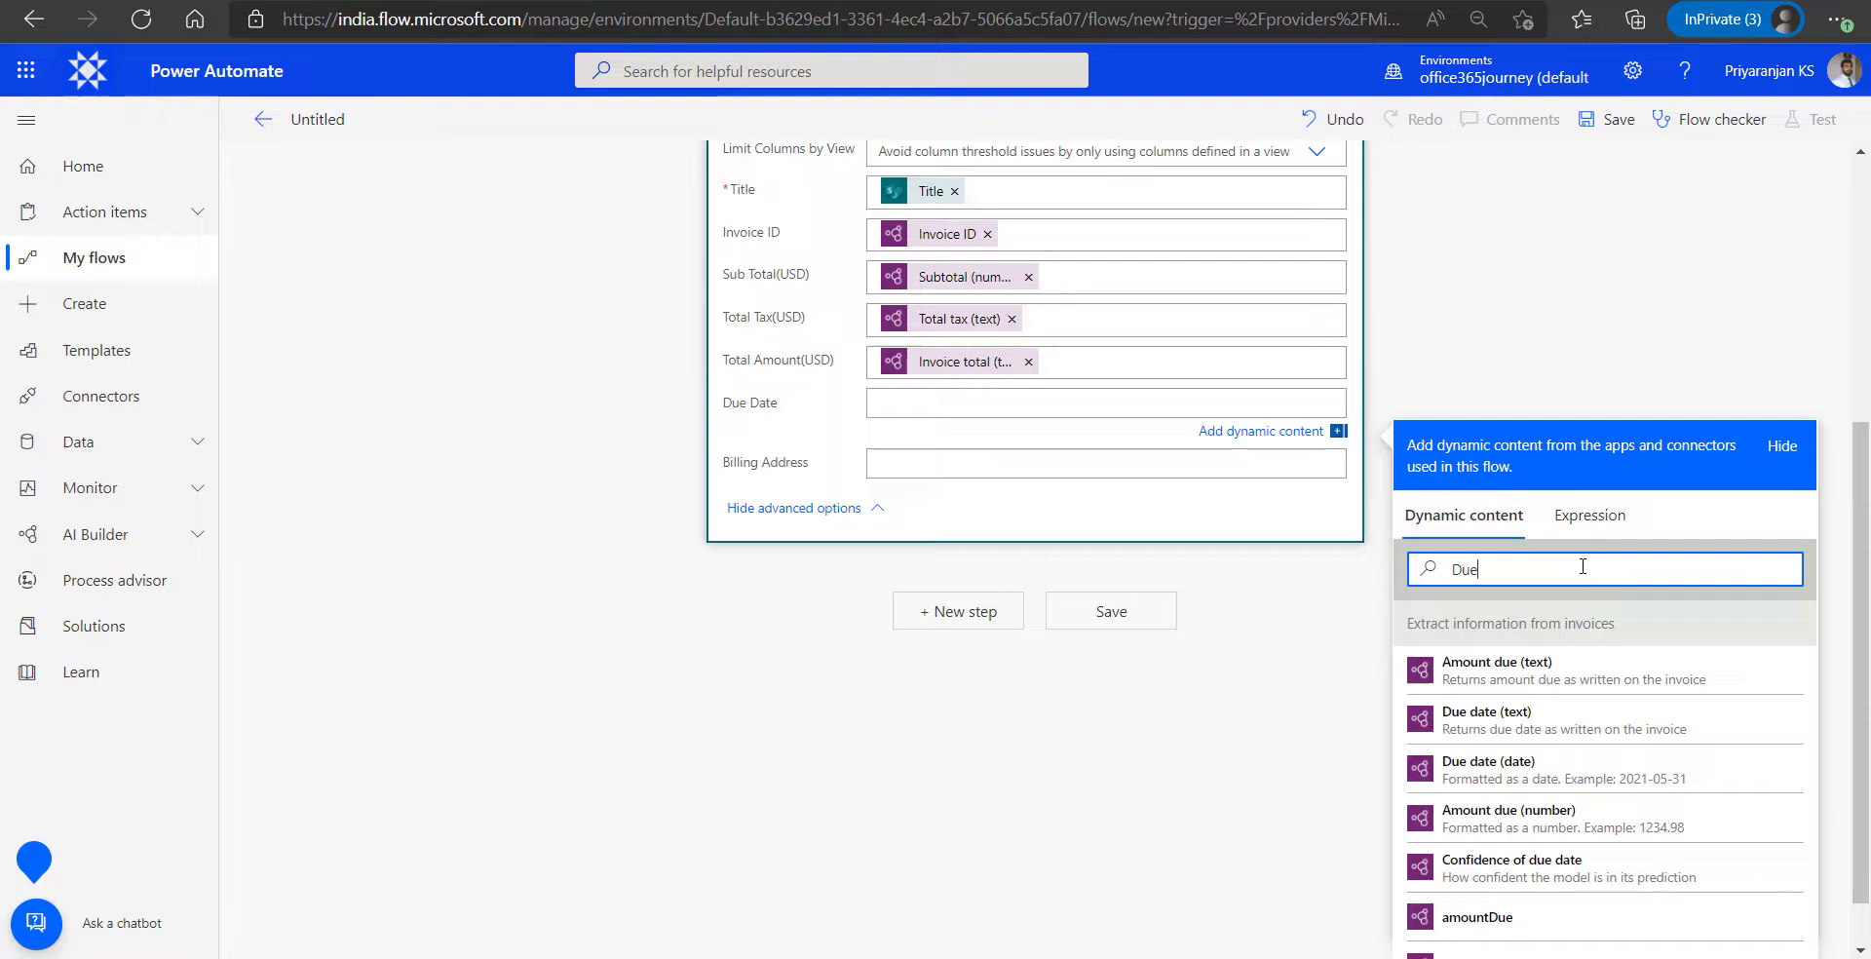
pyautogui.click(1486, 719)
# - Map the extracted Billing address into Billing Address and save the flow
pyautogui.click(1106, 463)
pyautogui.click(1560, 517)
pyautogui.write('billi')
pyautogui.click(1483, 741)
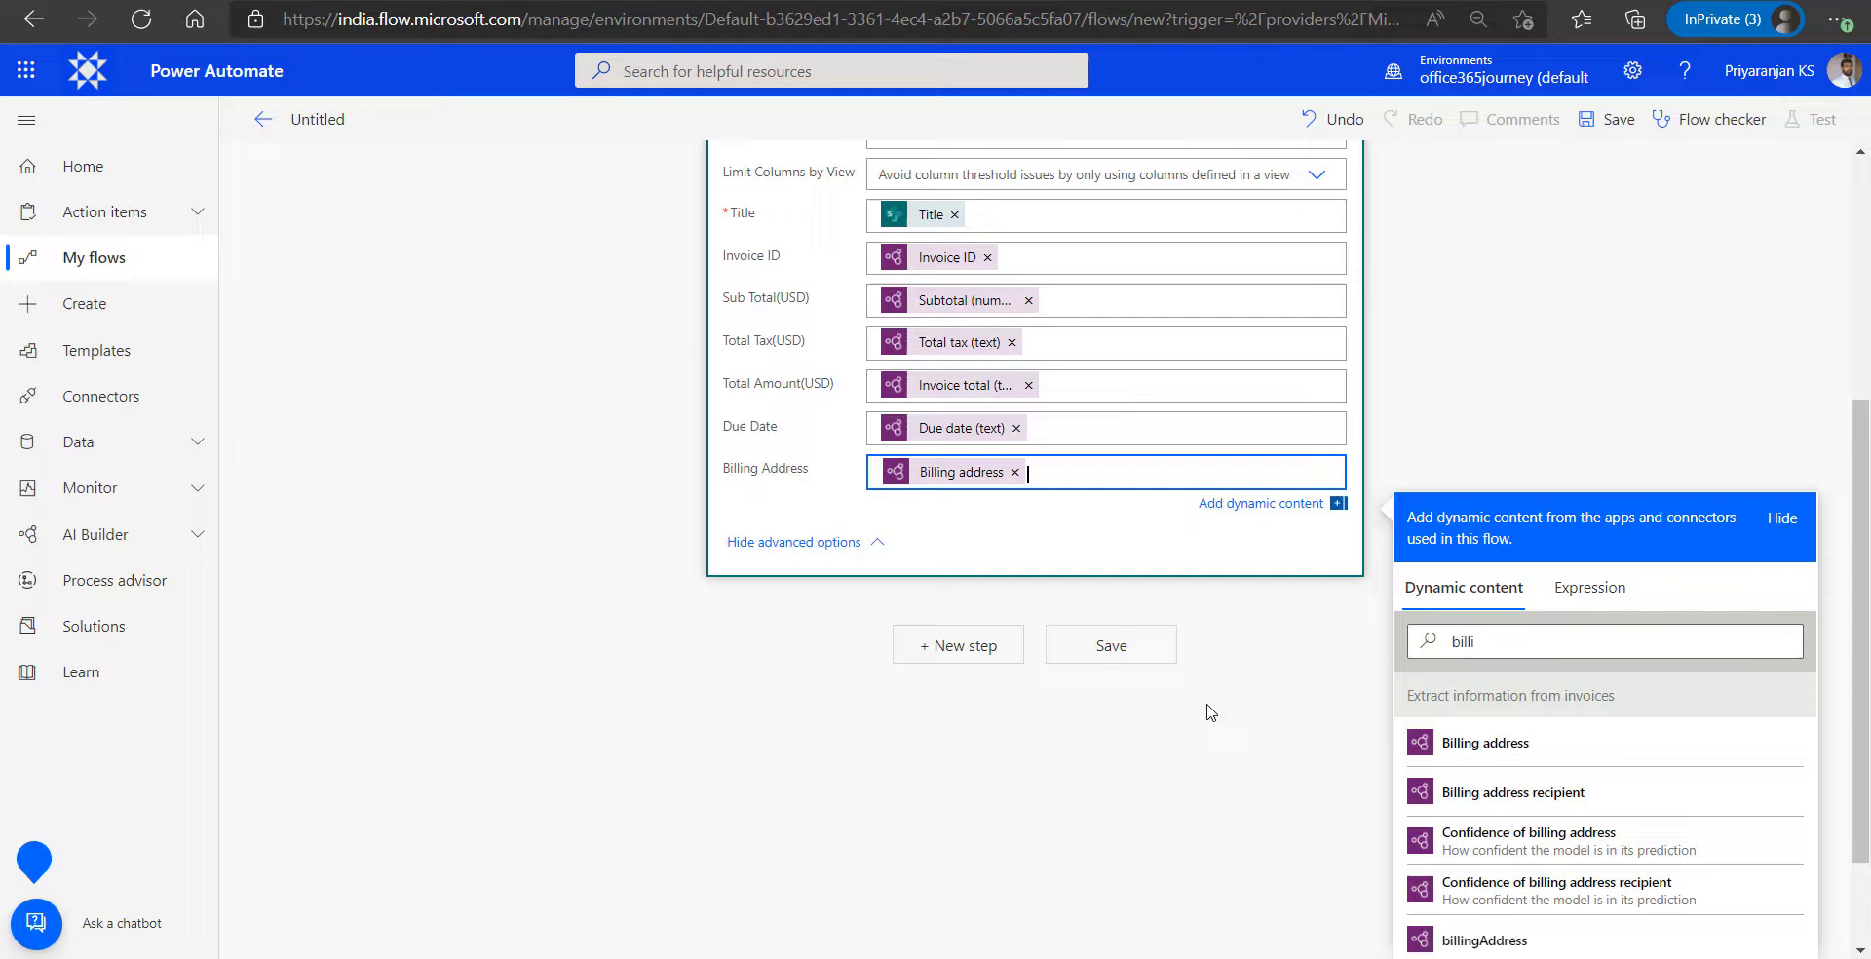
pyautogui.scroll(5, 1107, 612)
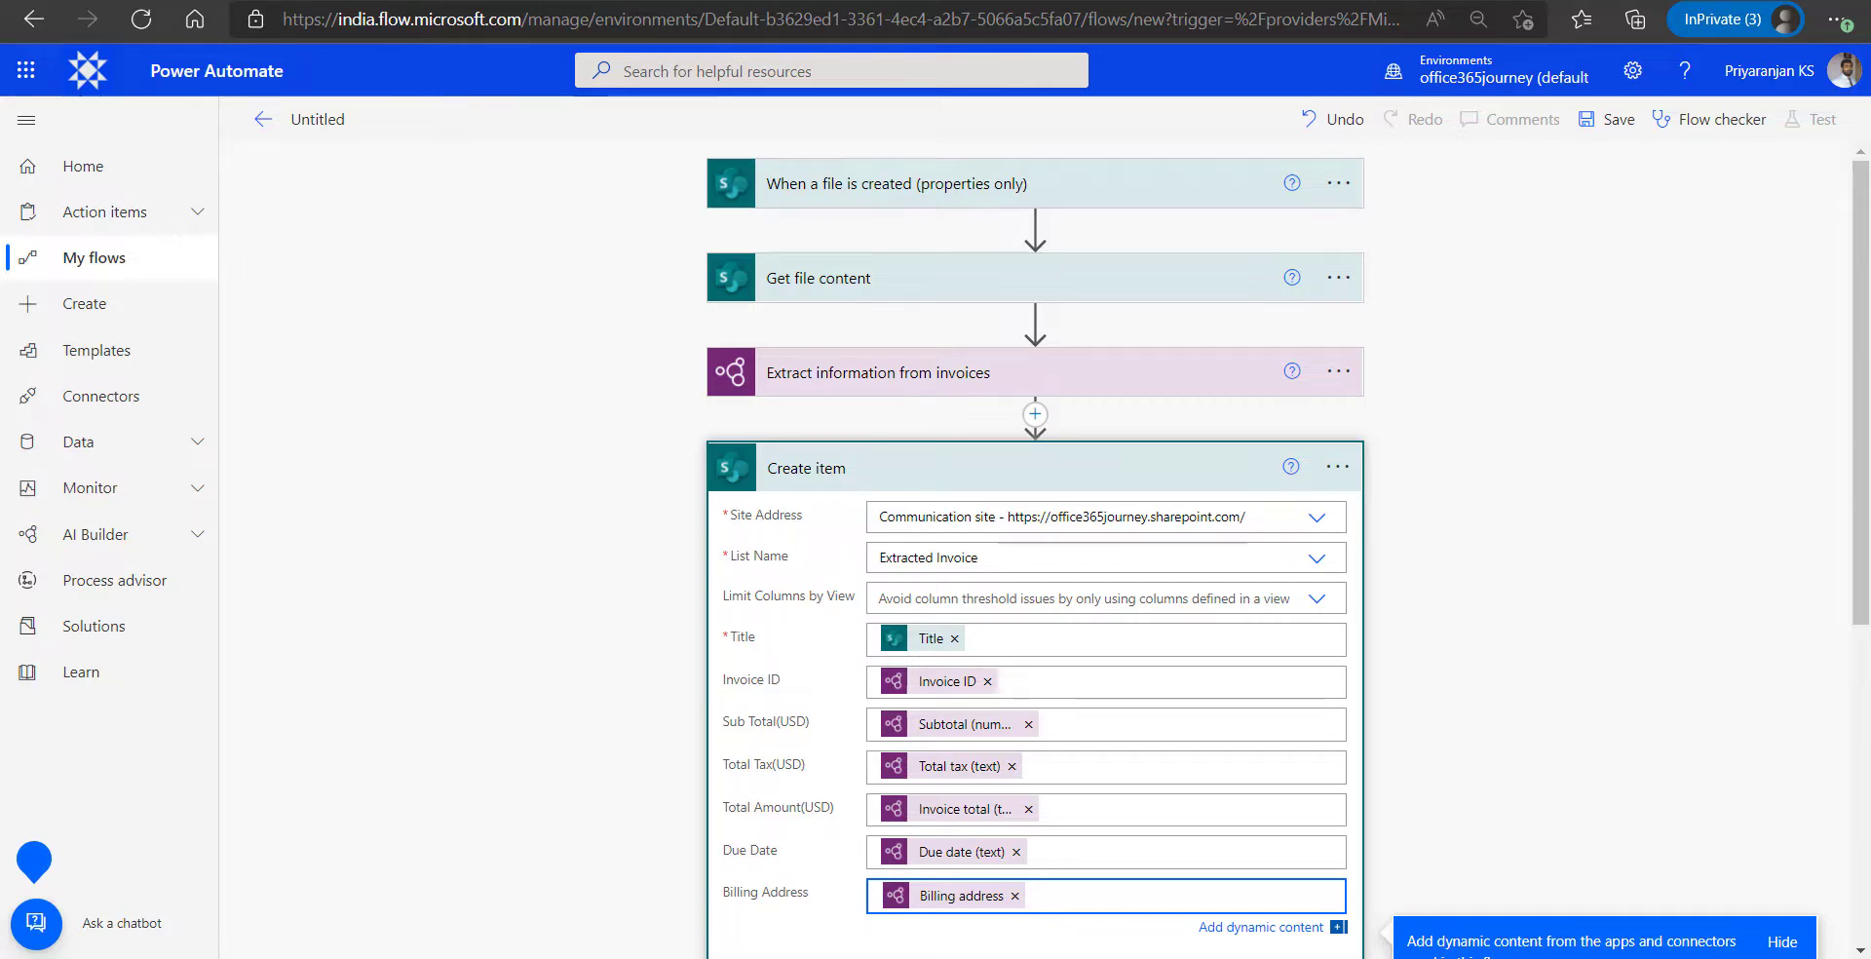
pyautogui.click(1606, 119)
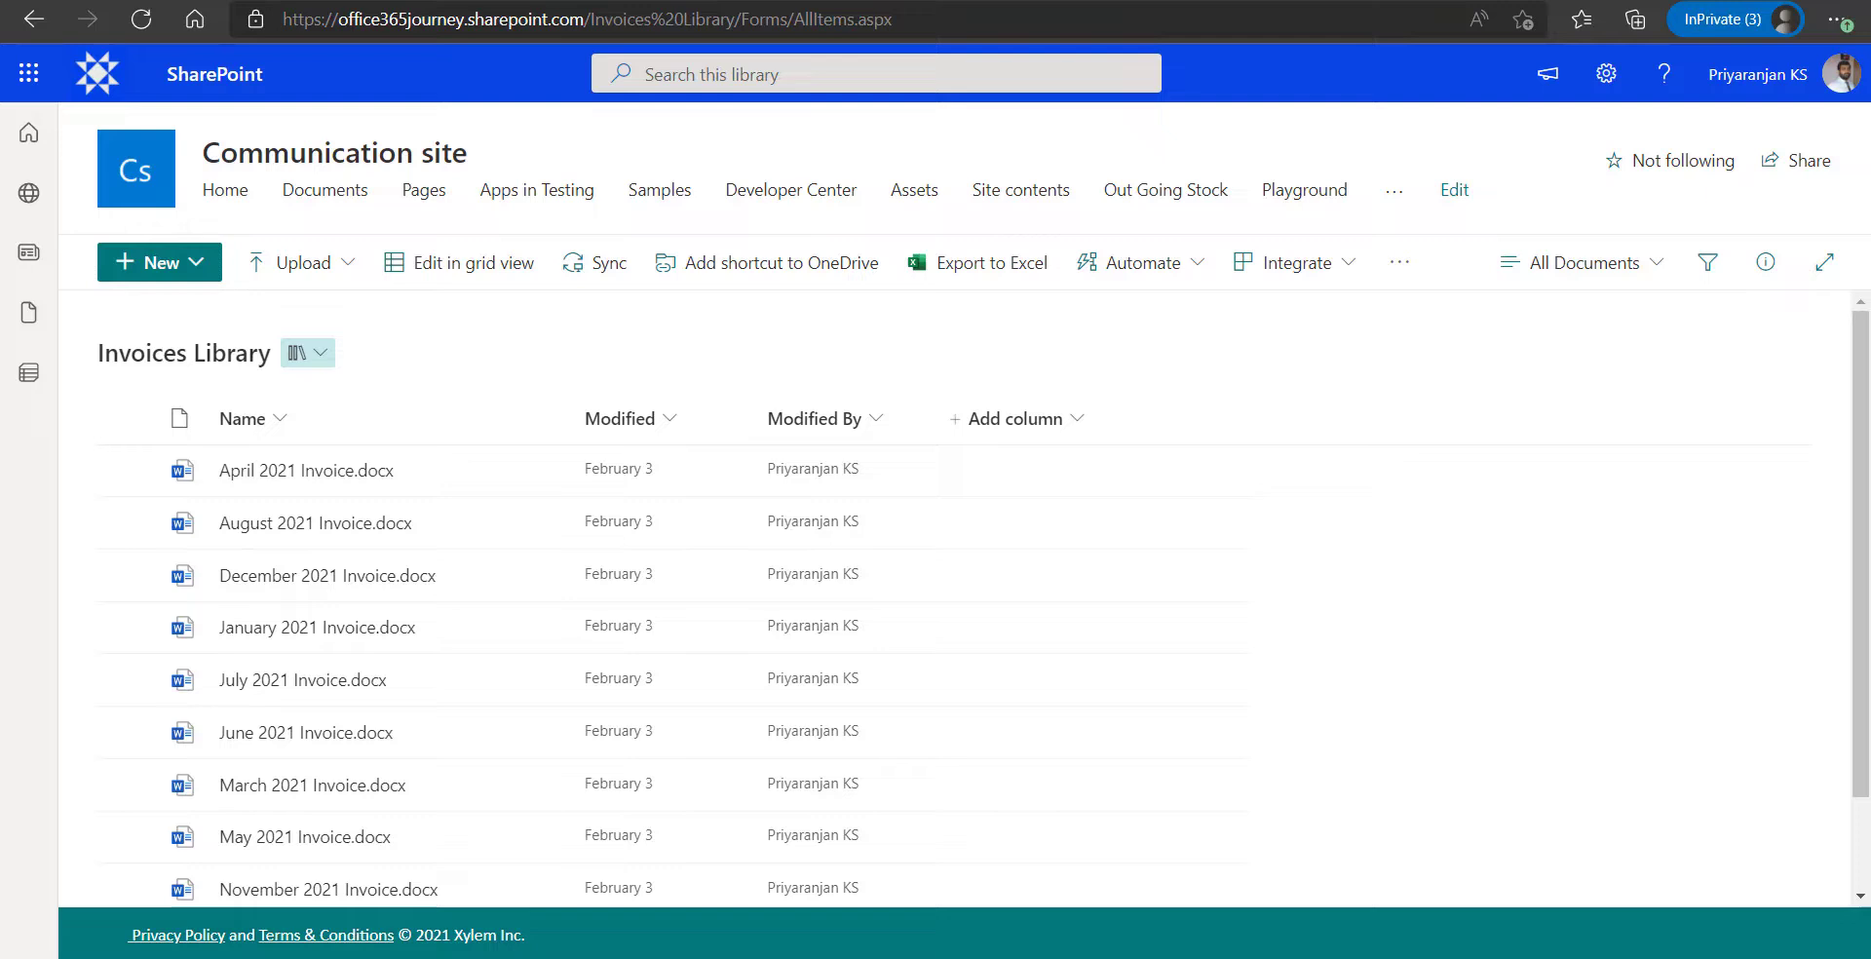
# - Upload SalesInvoice-converted.pdf into the Invoices Library
pyautogui.click(345, 269)
pyautogui.click(295, 311)
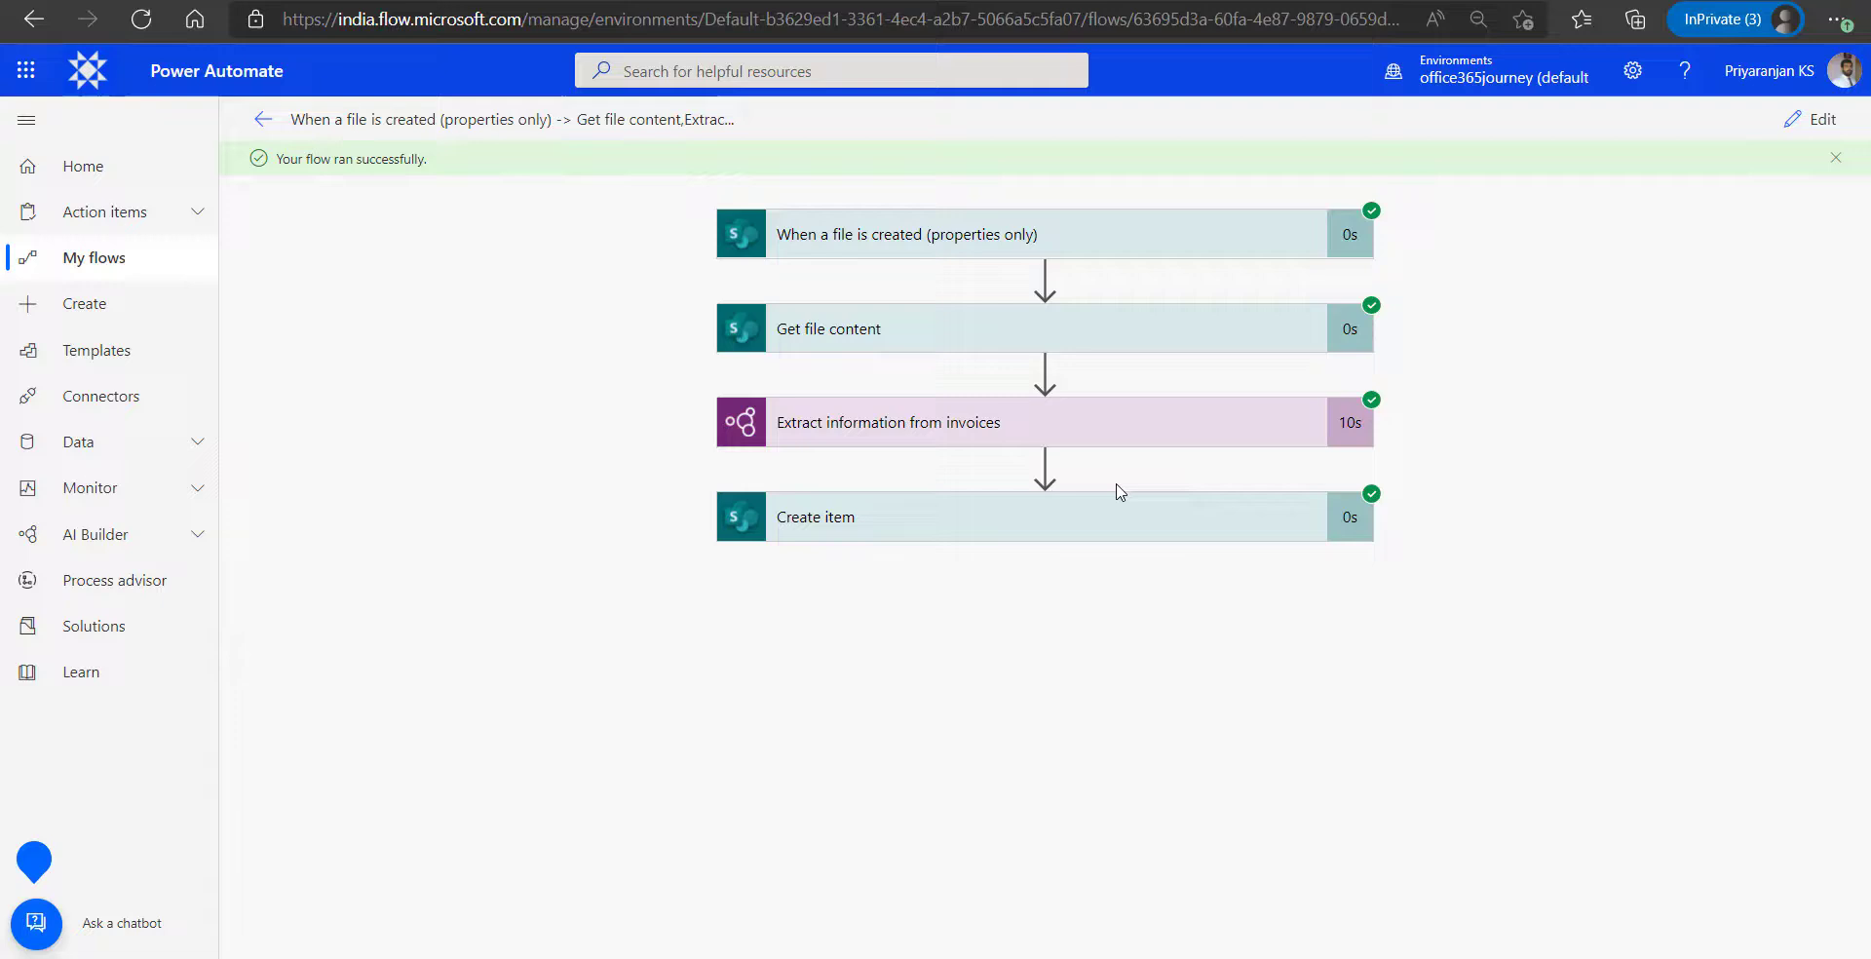
# - Review the run's invoice extraction outputs: due date 26/02/2019, subtotal 145, vendor East Repair Inc
pyautogui.click(1121, 436)
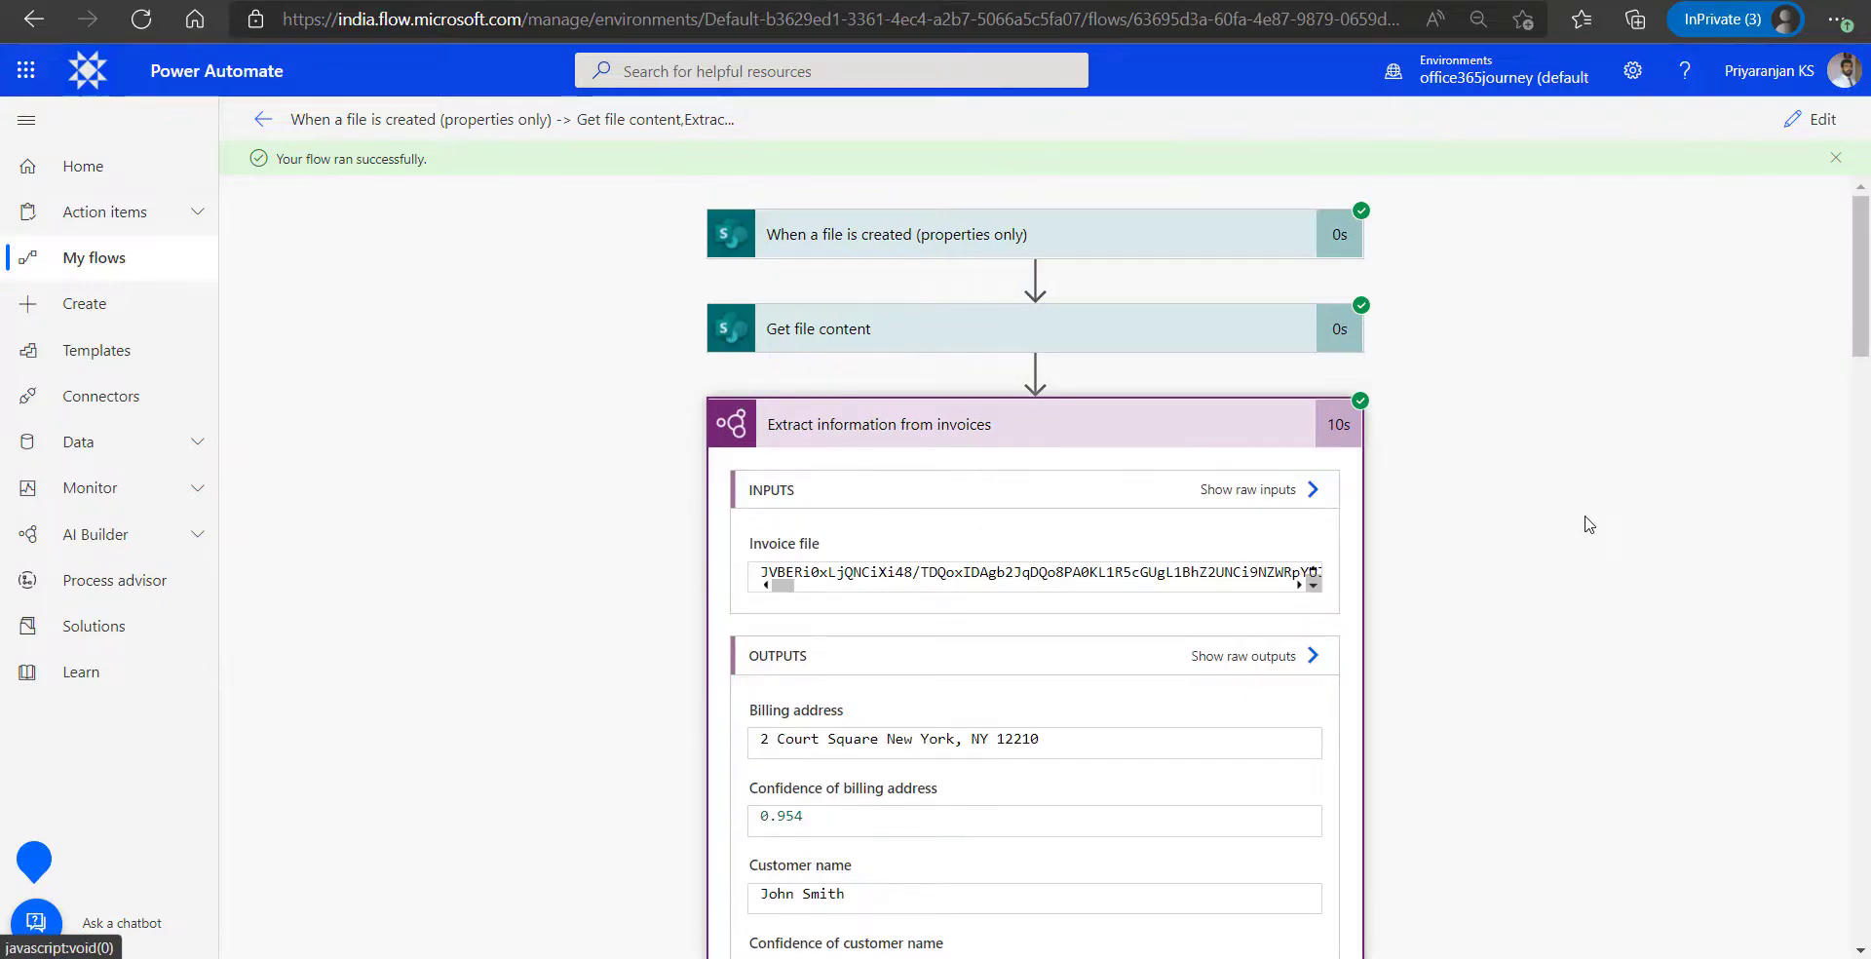
pyautogui.scroll(-6, 1588, 523)
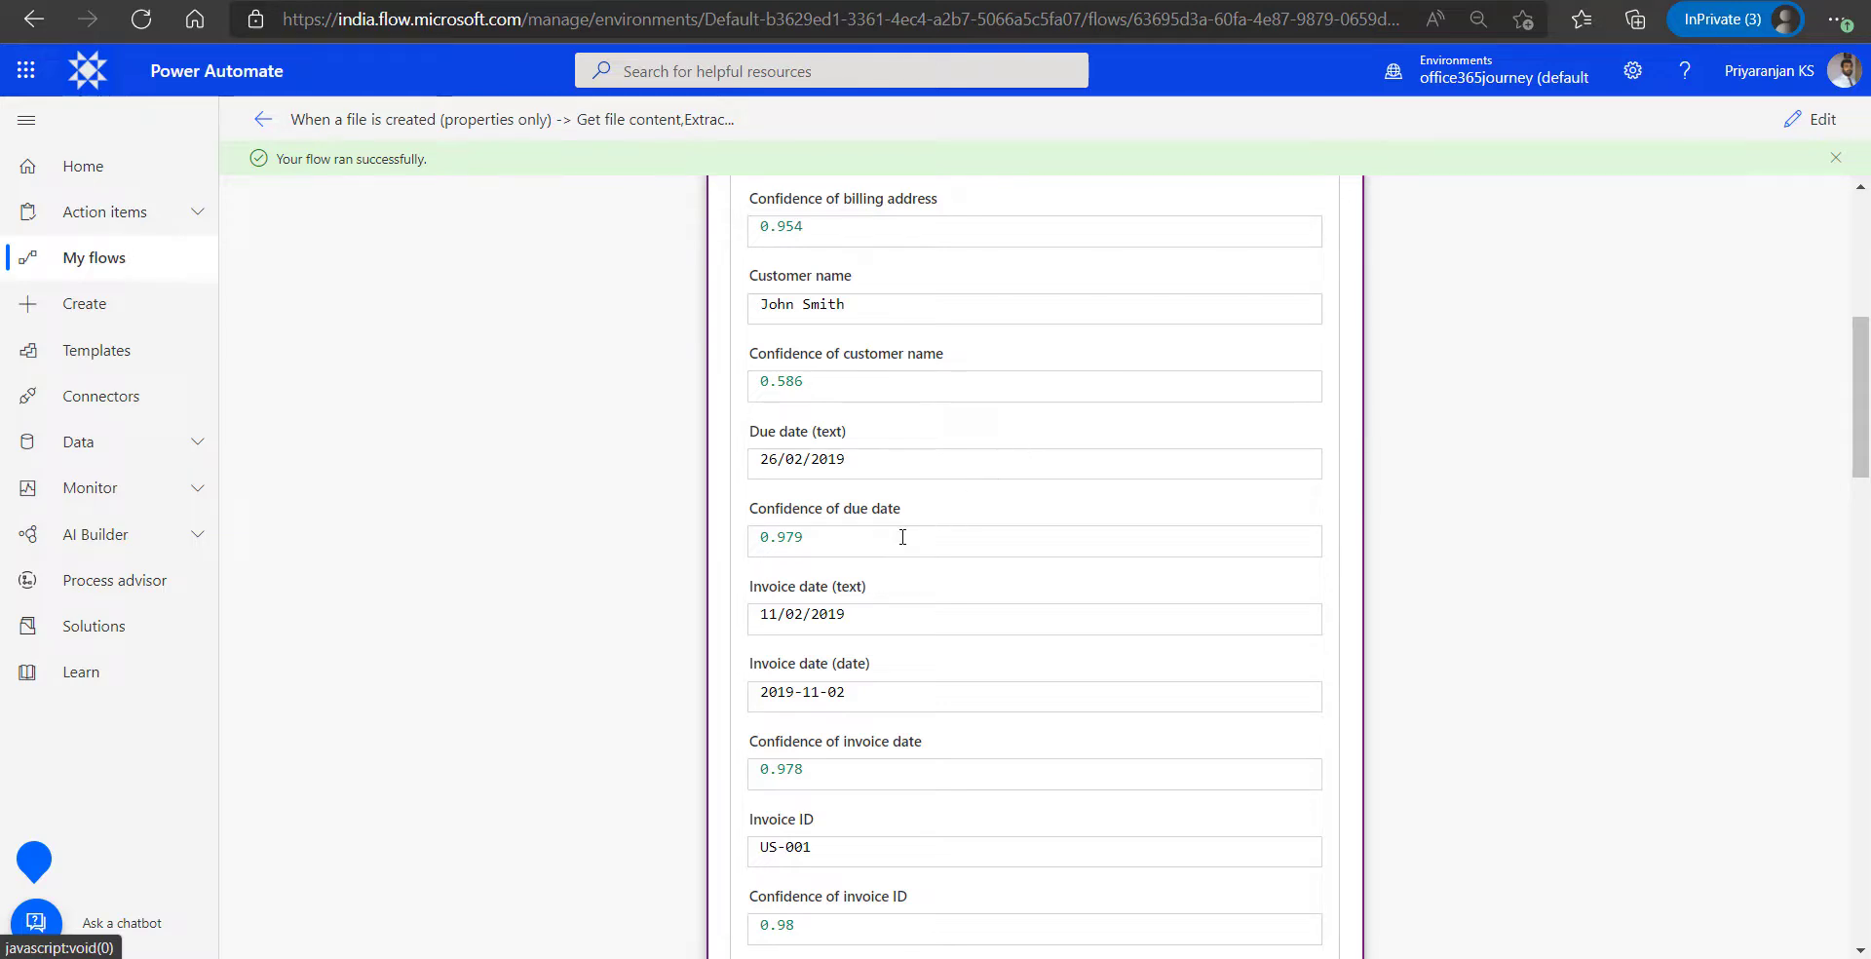
pyautogui.scroll(-15, 877, 614)
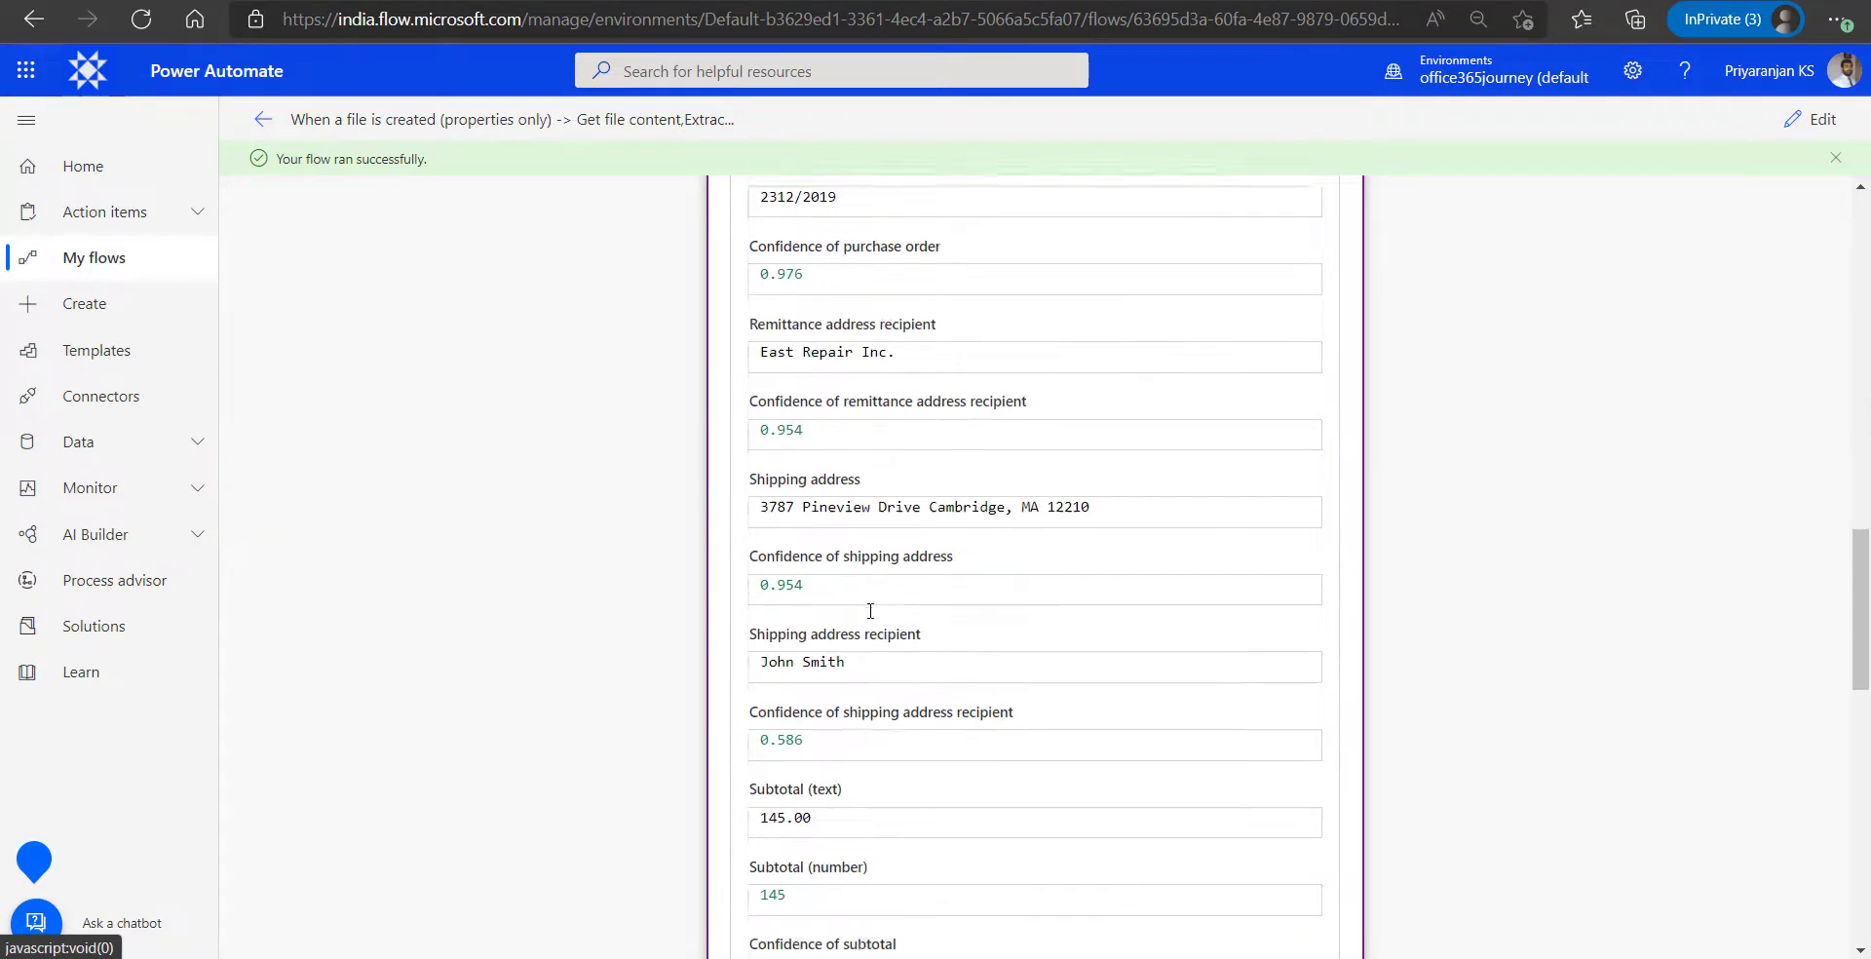
pyautogui.scroll(-5, 1325, 533)
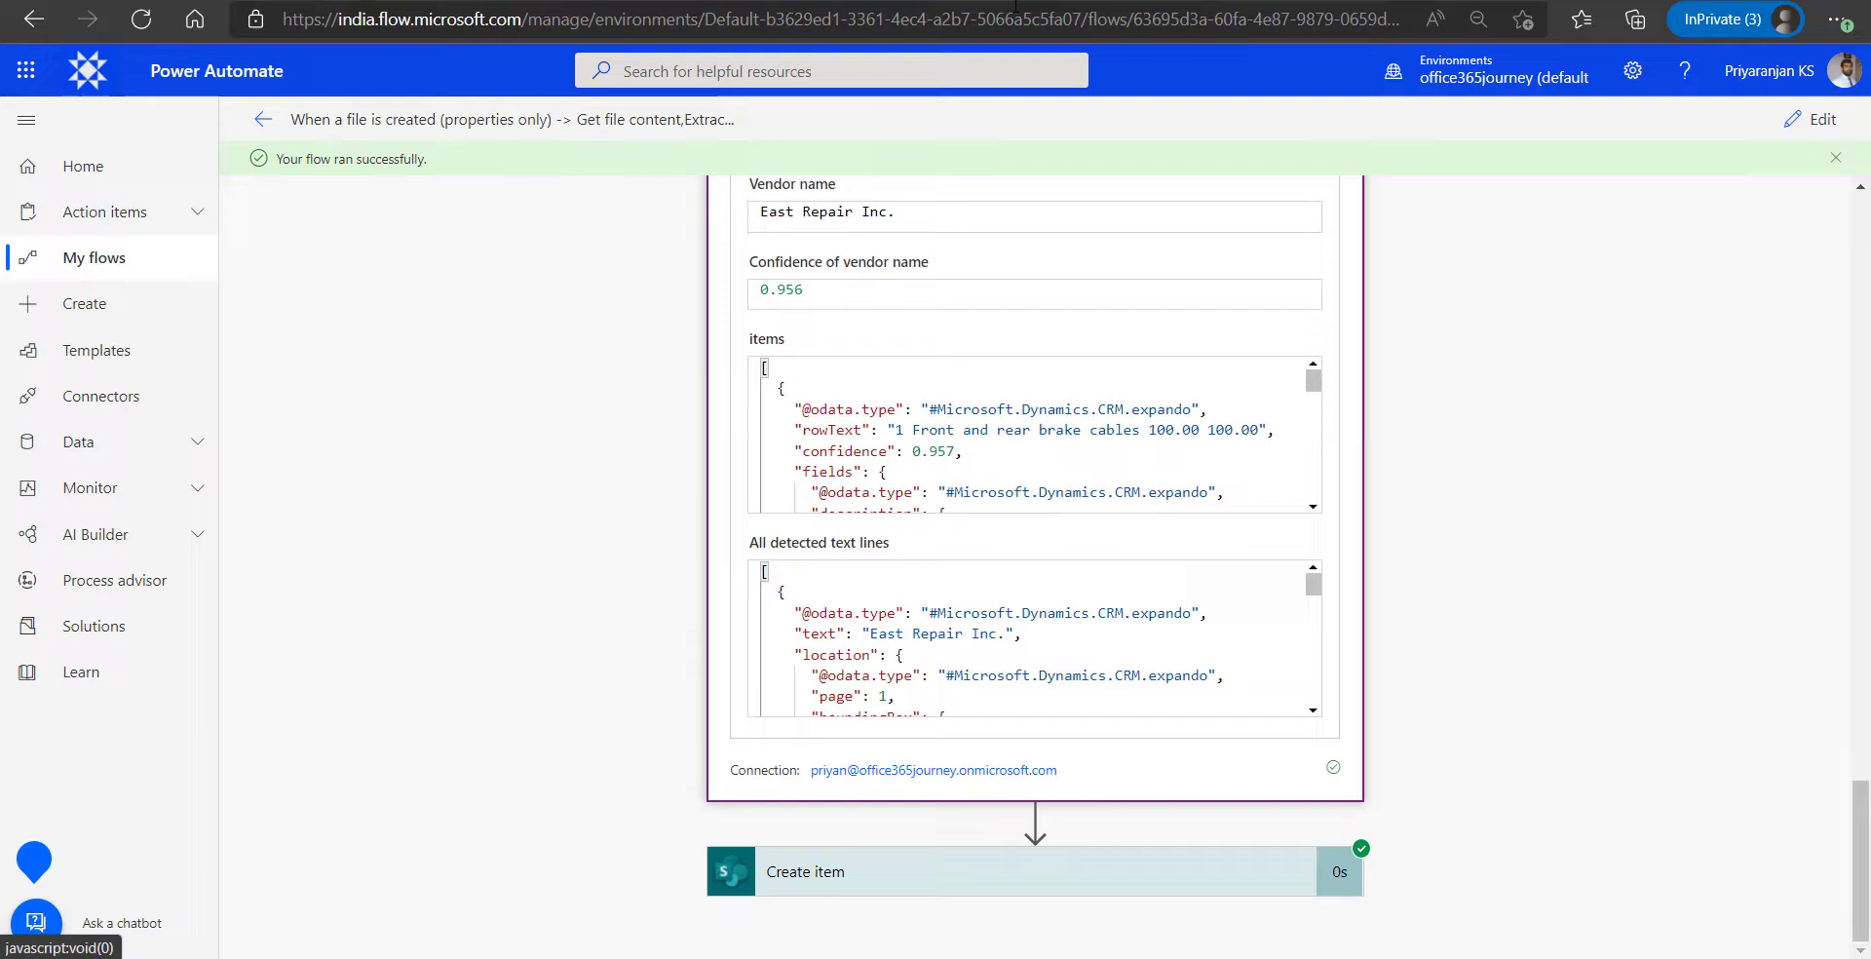
# - Switch to the Extracted Invoice list to check the new US-001 item
pyautogui.click(1016, 4)
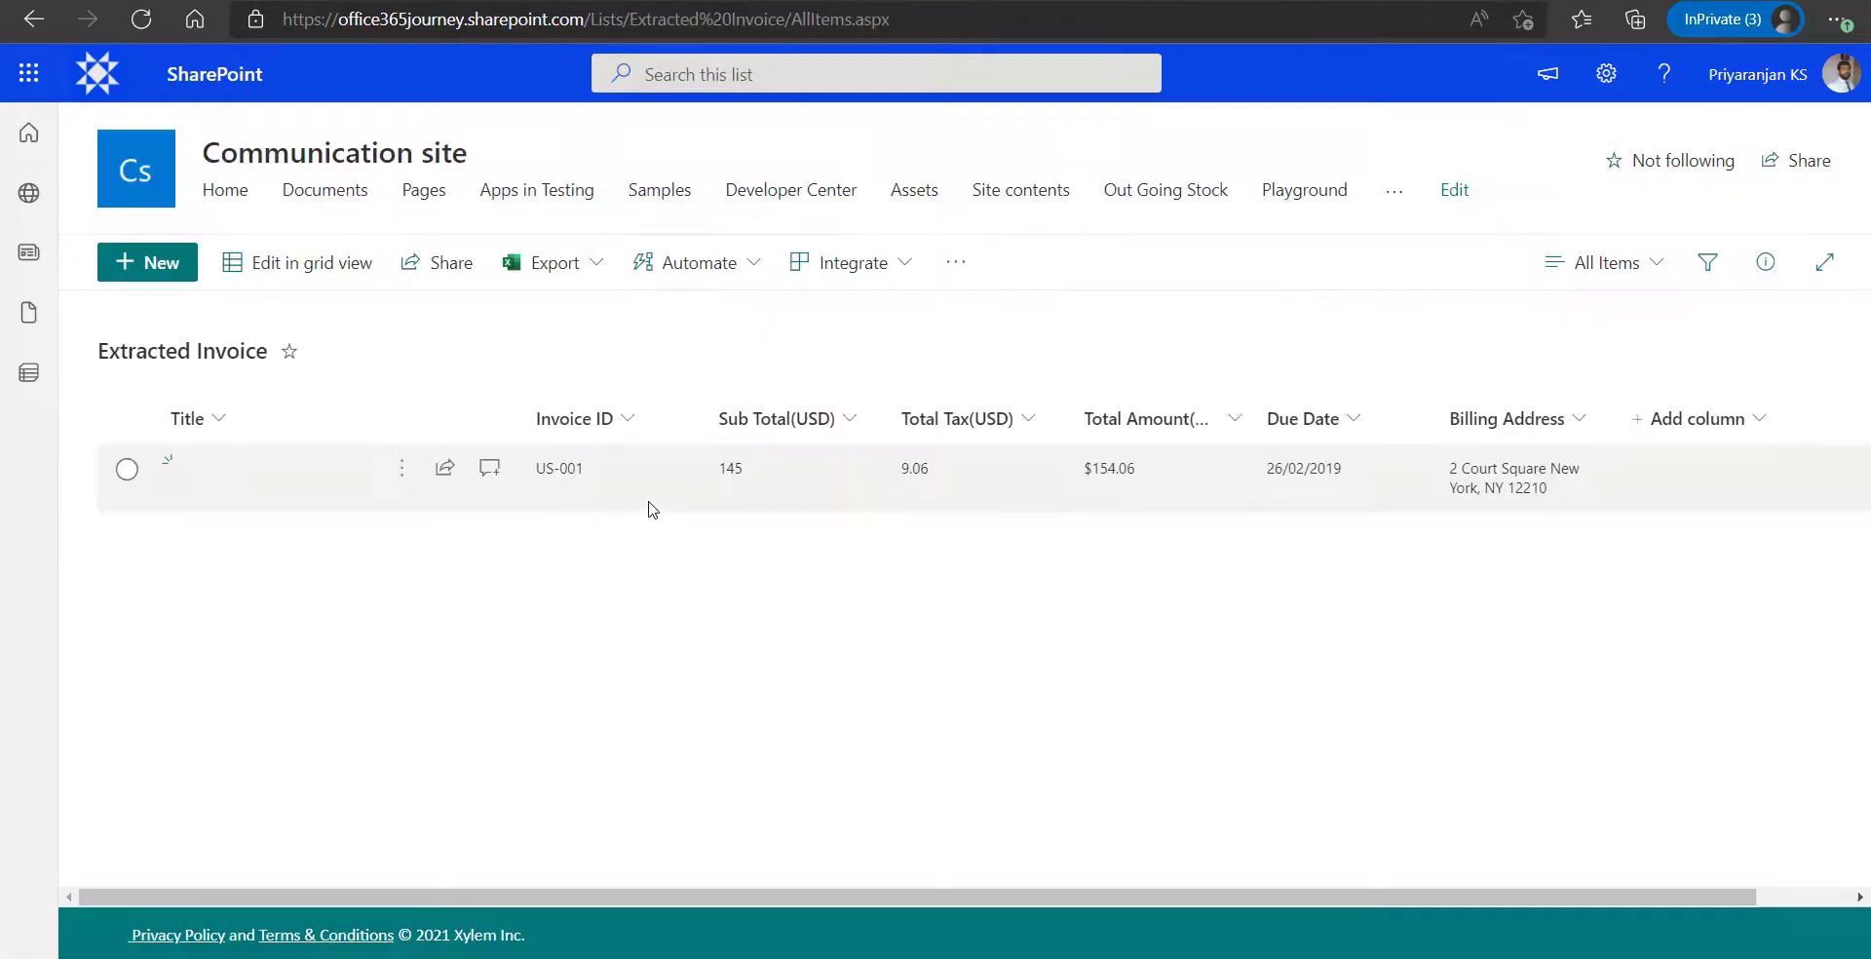